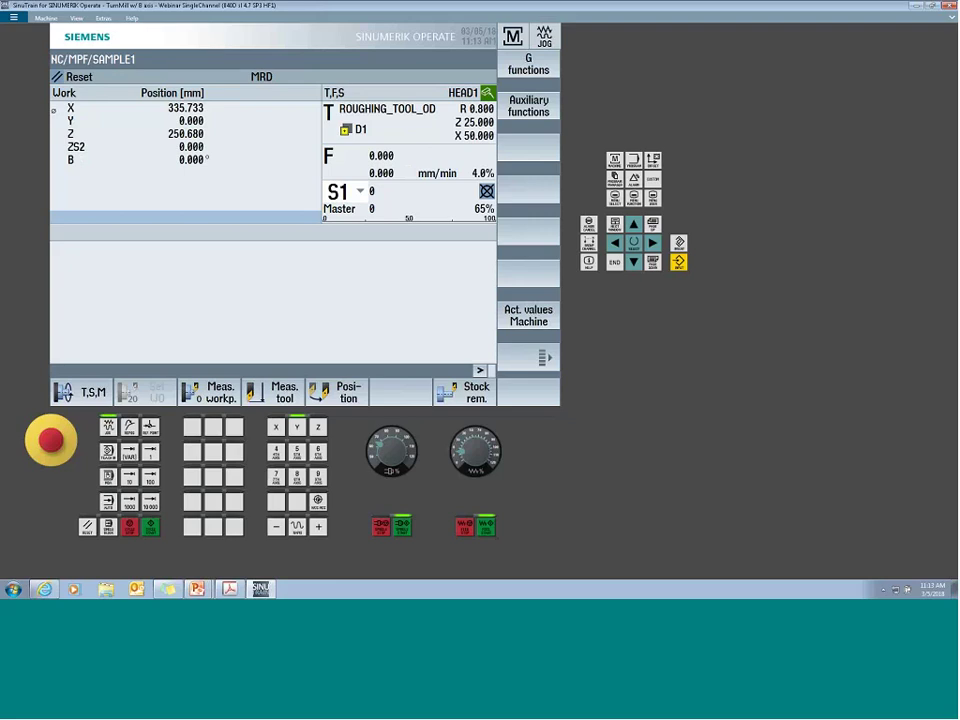
- Enter a rapid-traverse target position of X 300 and Z 0, try to run the move, and reset the control
click(190, 163)
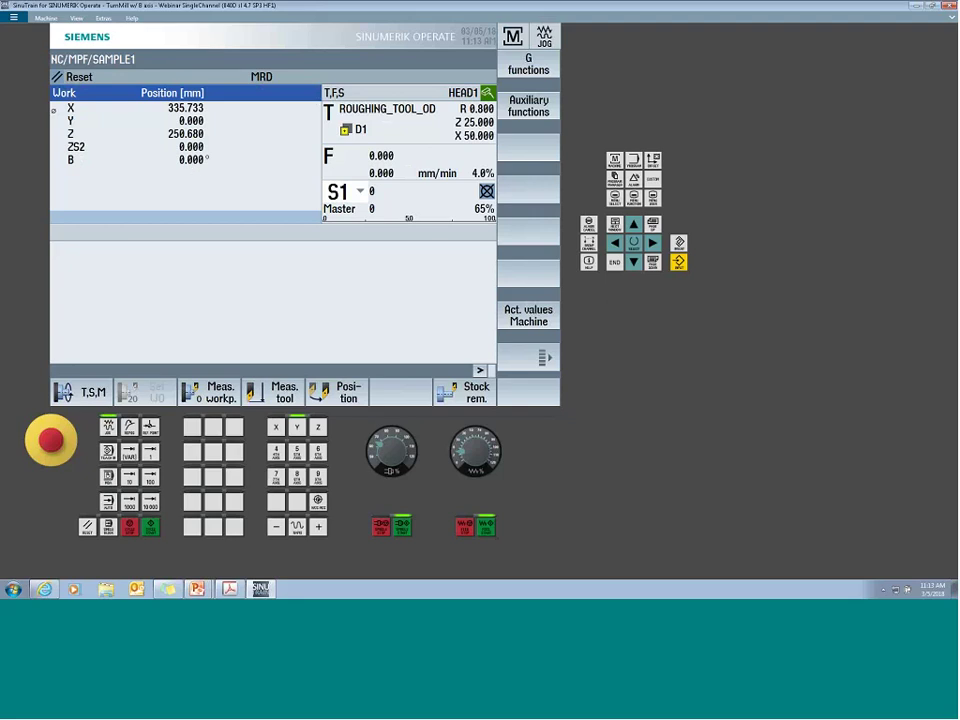
click(331, 397)
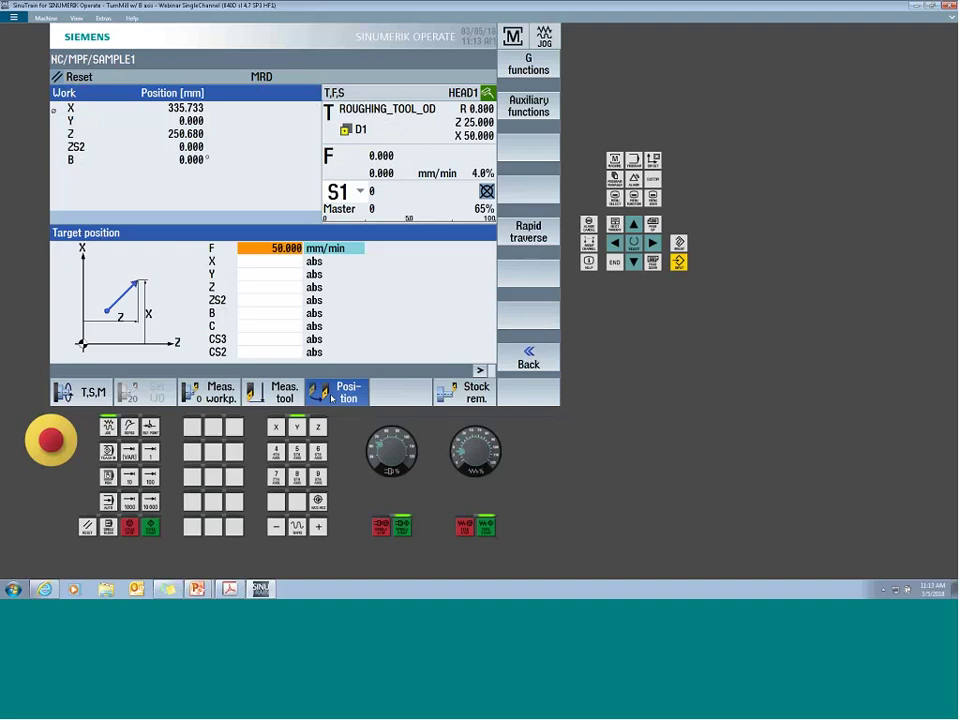
click(528, 231)
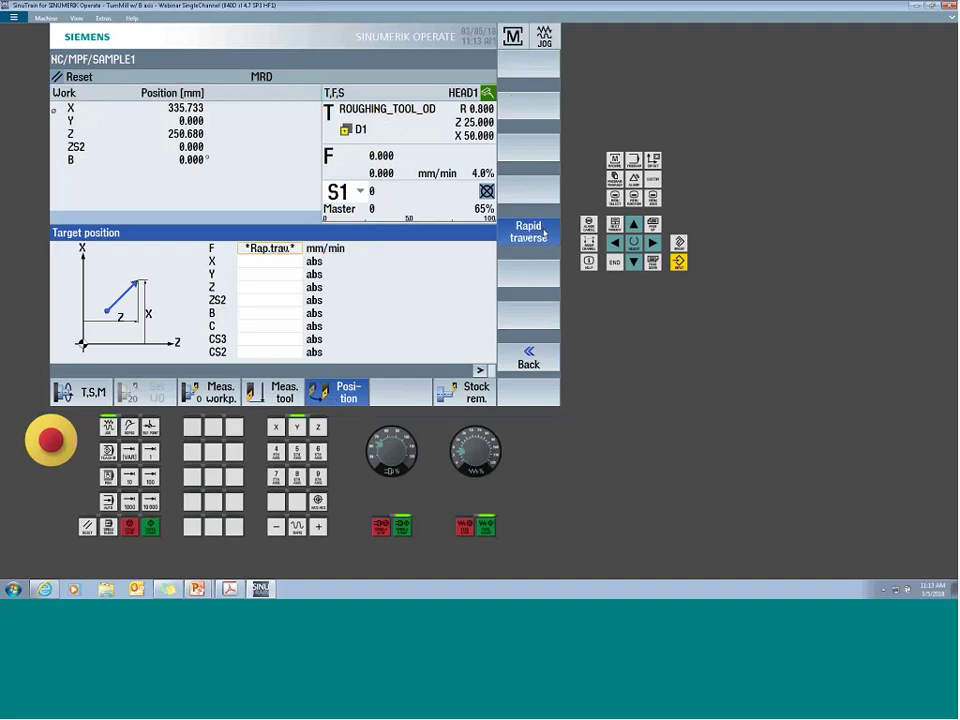
click(285, 262)
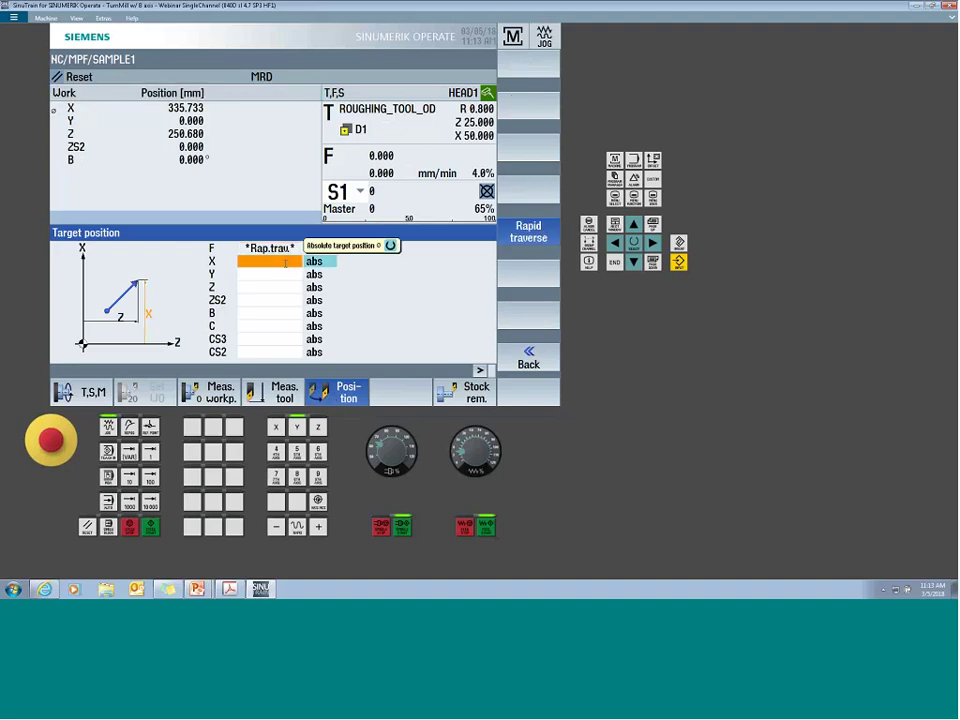
text(30)
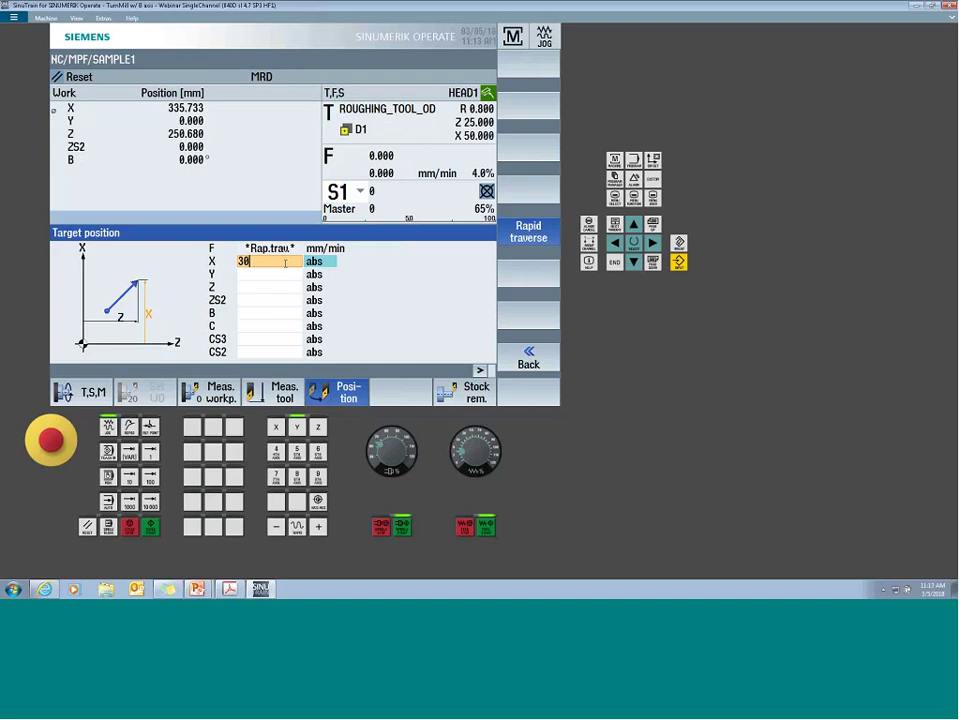
text(0)
key(Return)
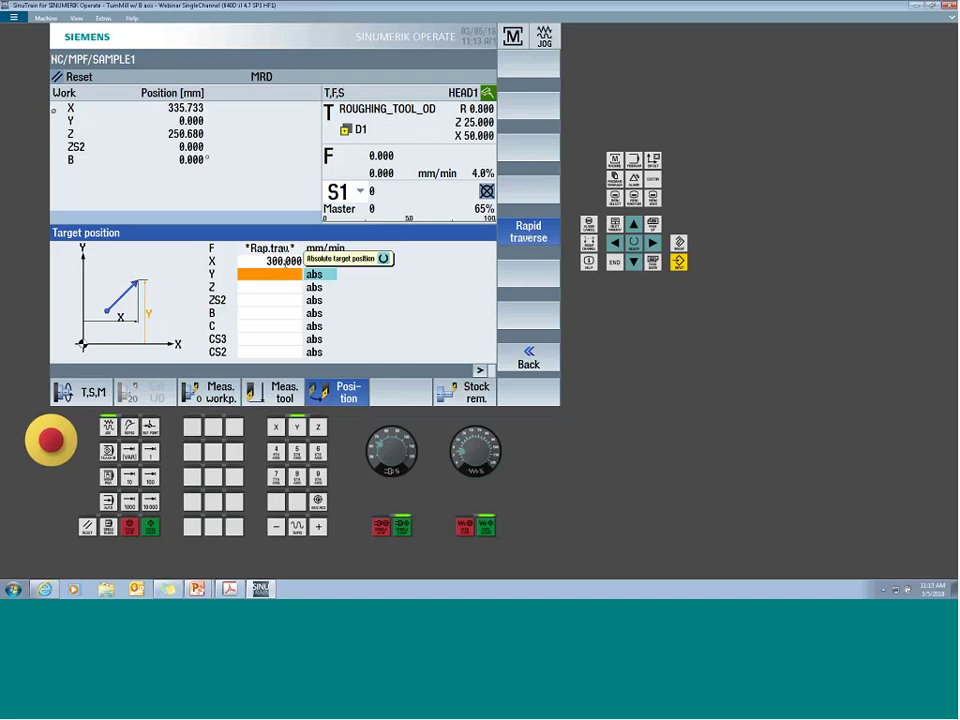
key(Return)
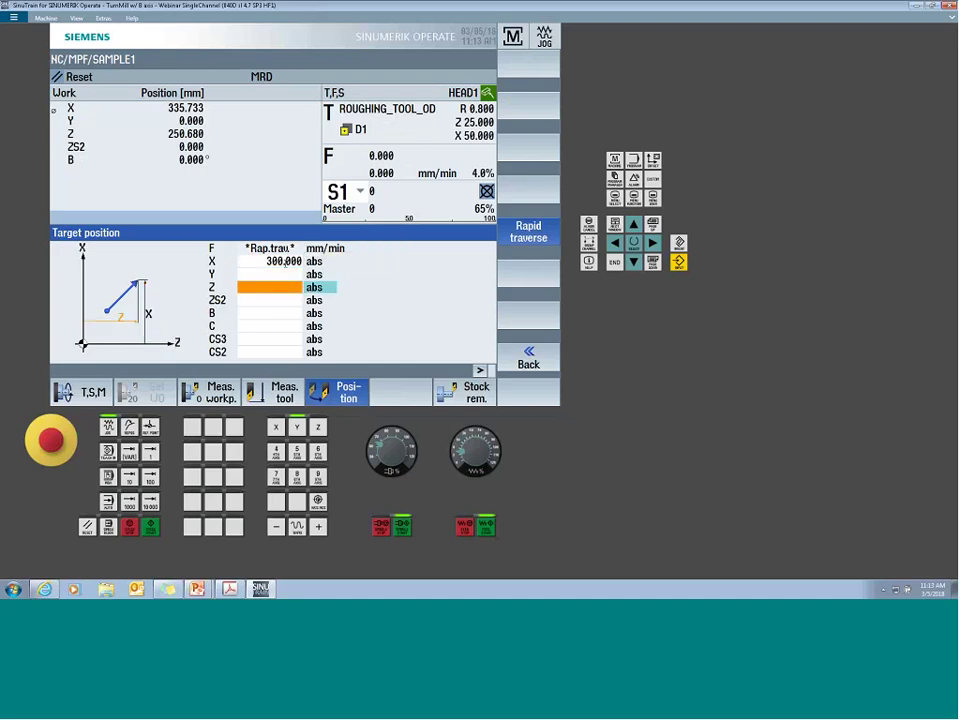
text(0)
key(Return)
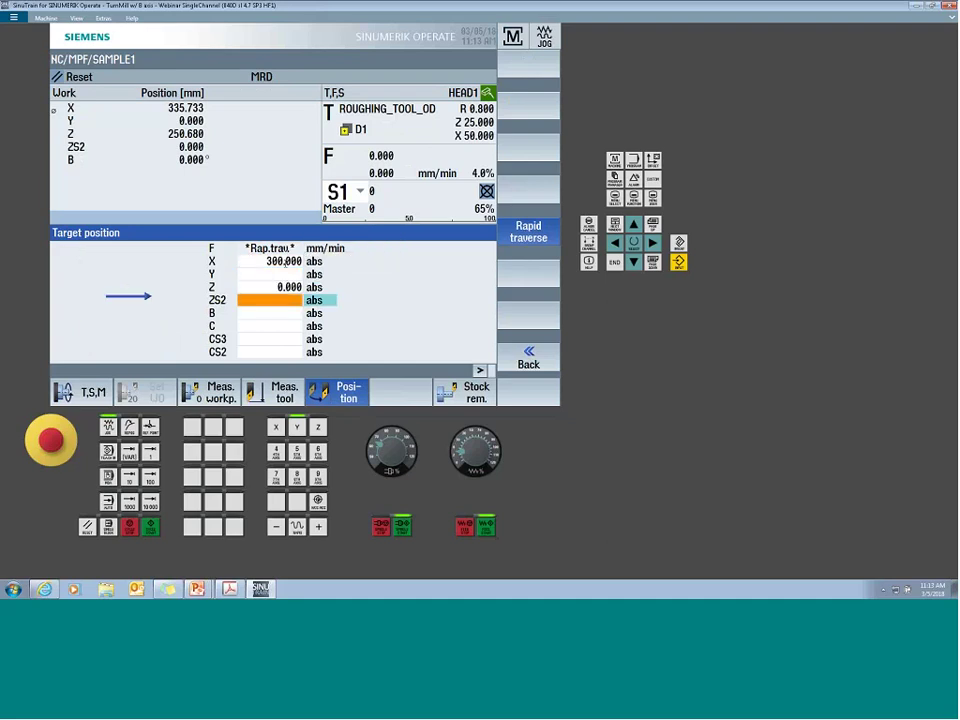
click(150, 527)
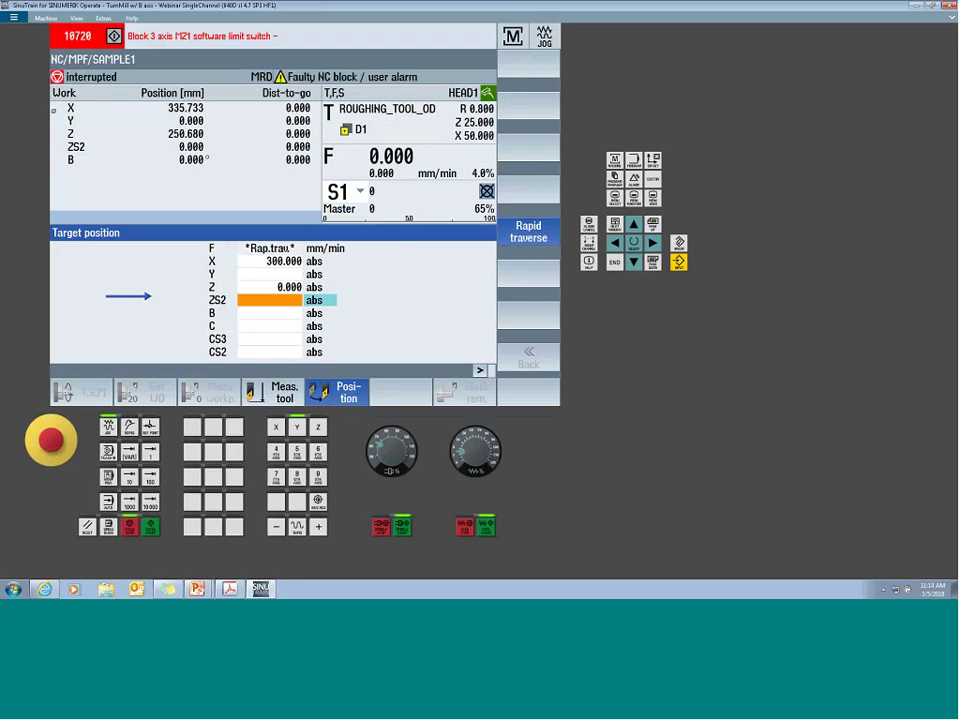
click(87, 527)
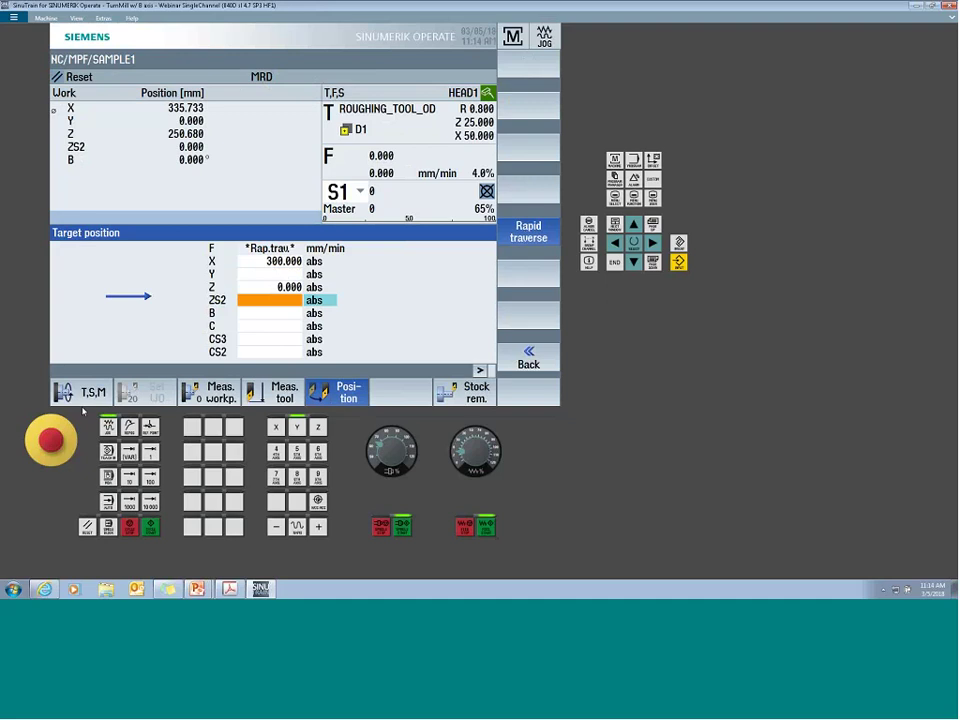
- Activate work offset G54 and run the rapid-traverse move to X 300, Z 0
click(111, 397)
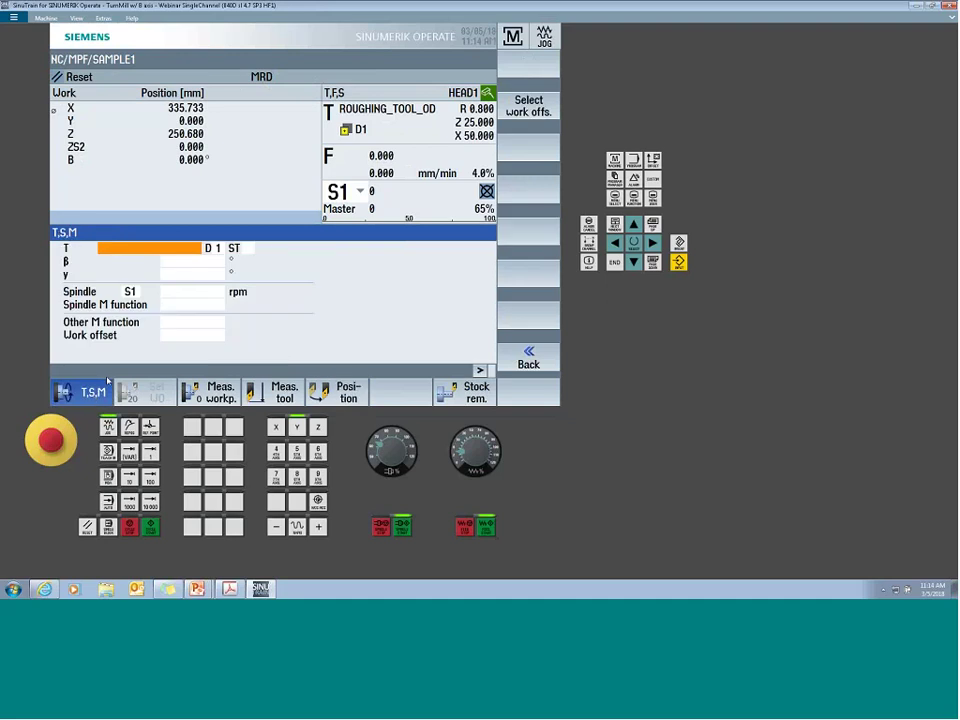
click(177, 334)
click(186, 369)
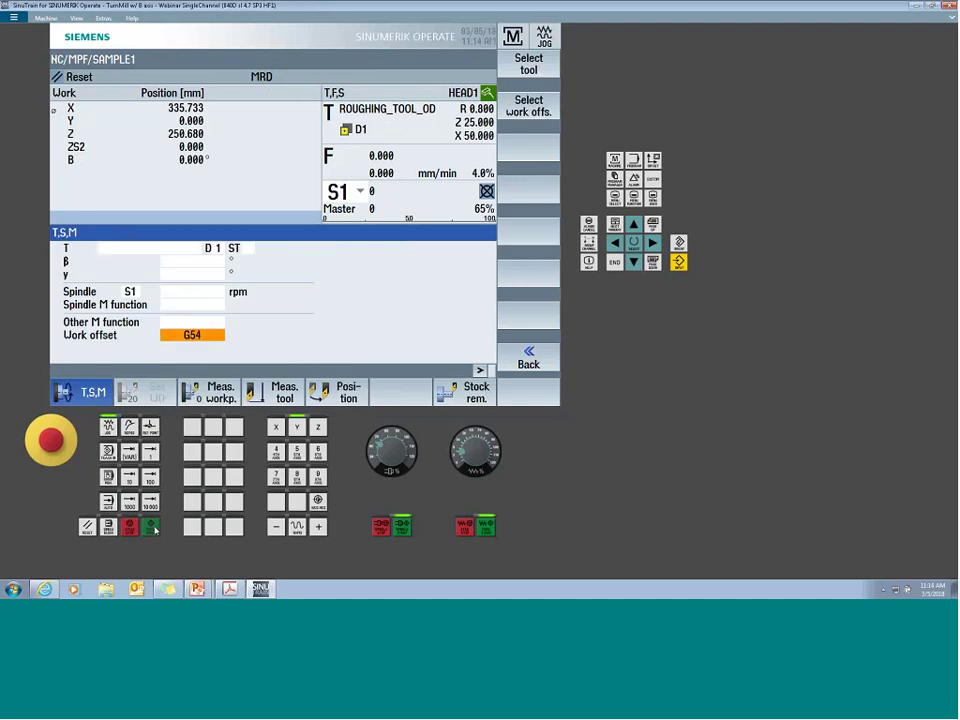
click(151, 527)
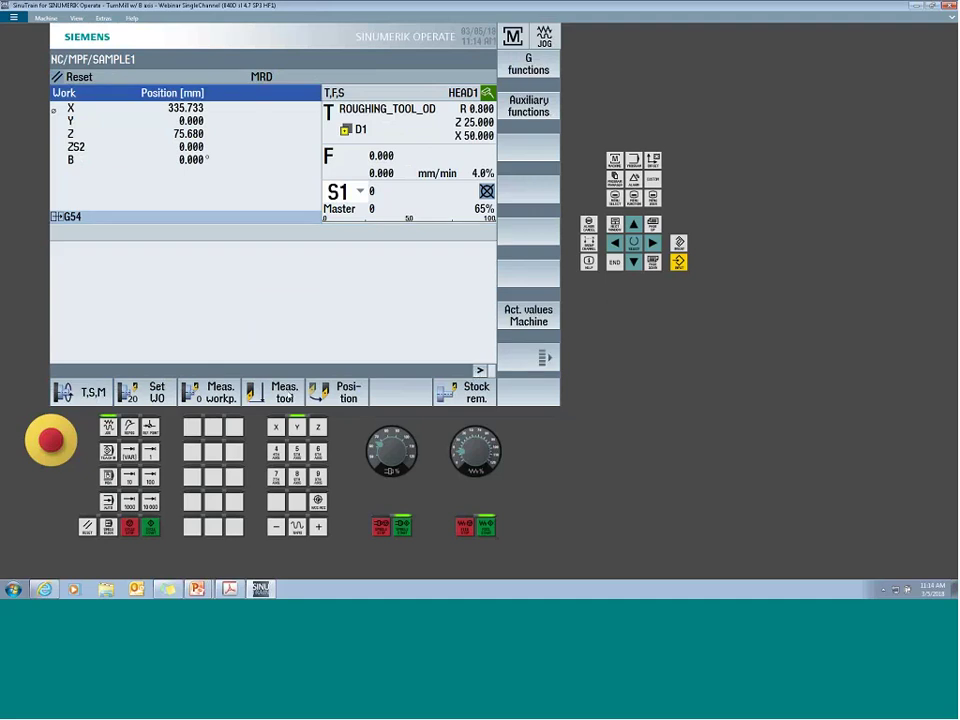
click(340, 392)
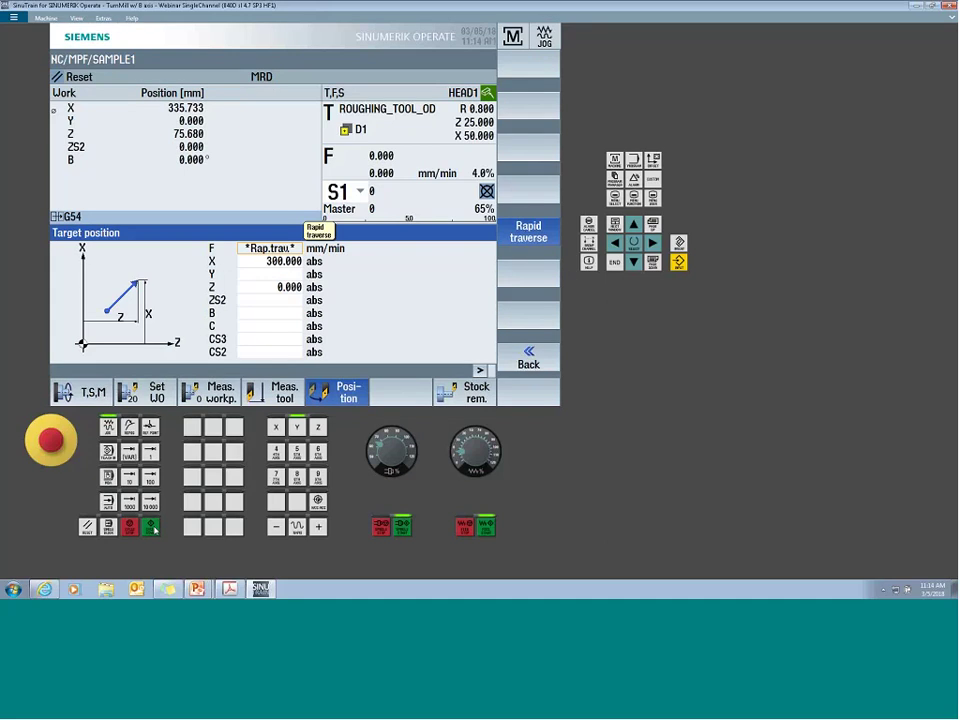
click(150, 526)
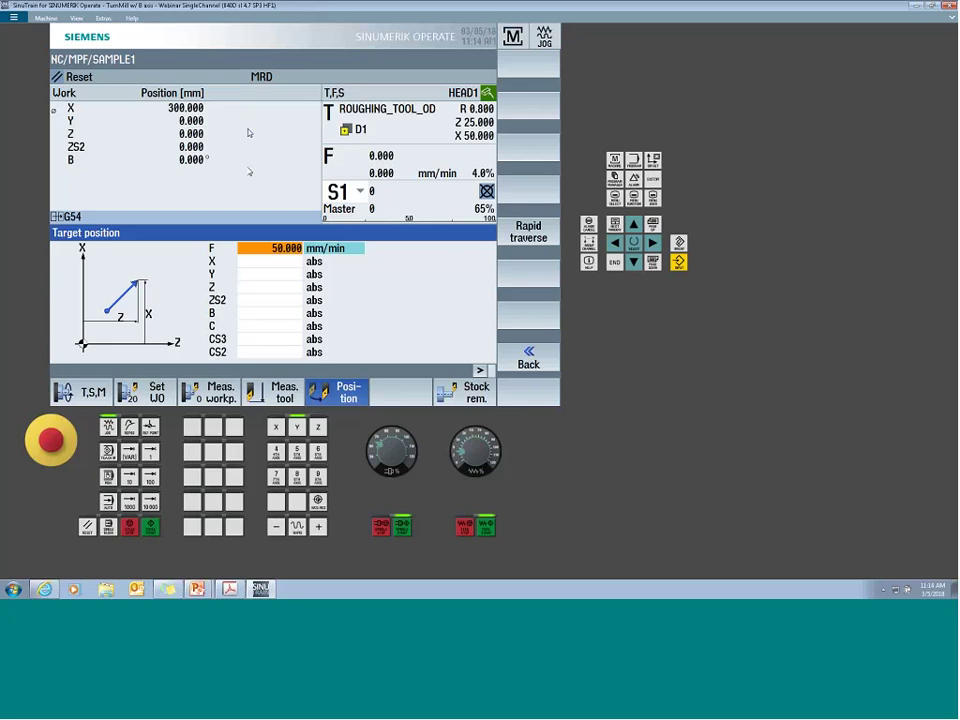
- Align the roughing tool to a β angle of 45° with the T,S,M function and run it
click(93, 392)
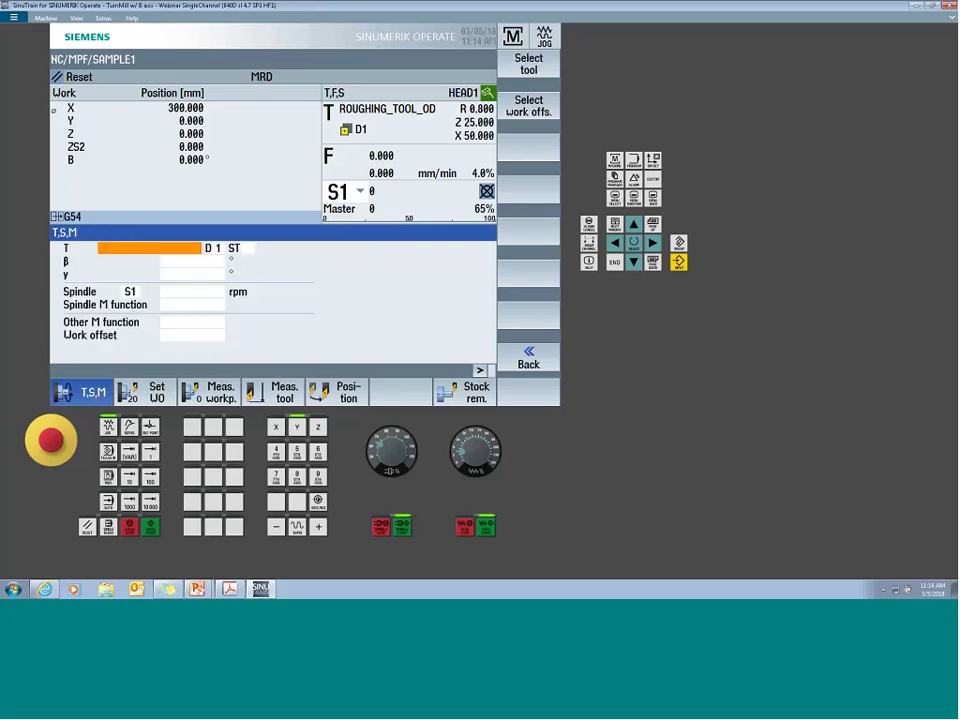
click(200, 261)
text(45)
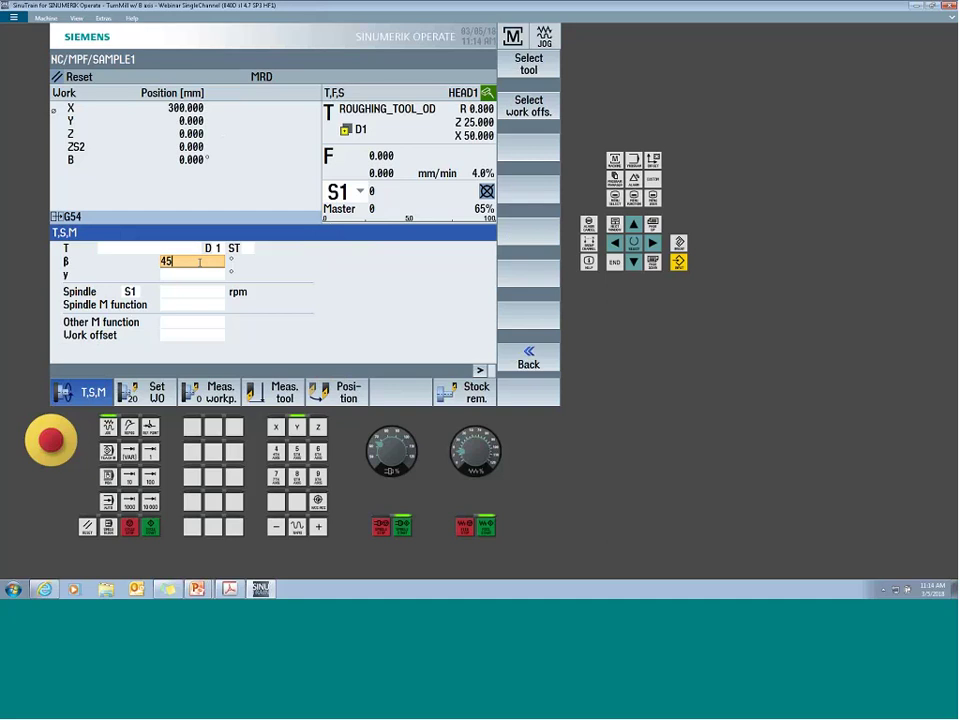
key(Return)
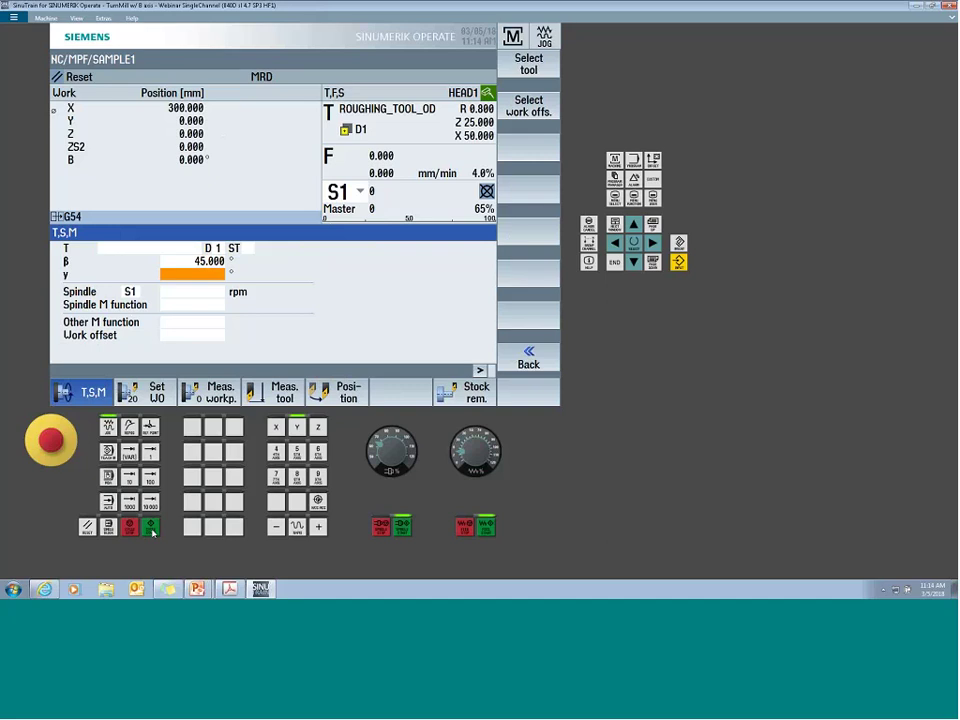
click(152, 533)
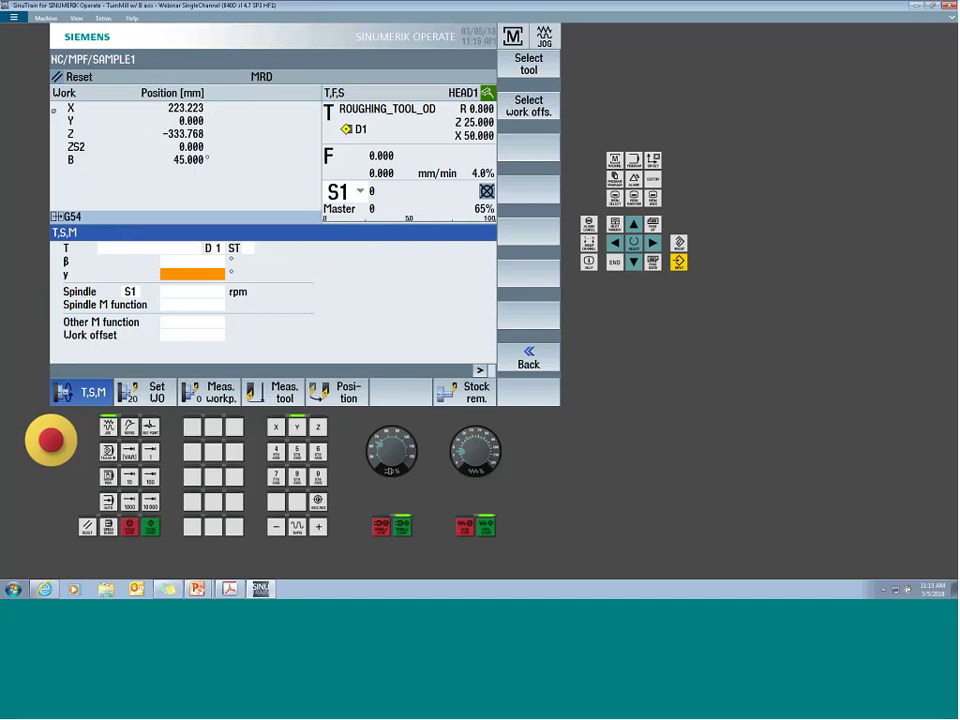
- Align the tool back to a β angle of 0° and run the swivel
click(201, 259)
text(0)
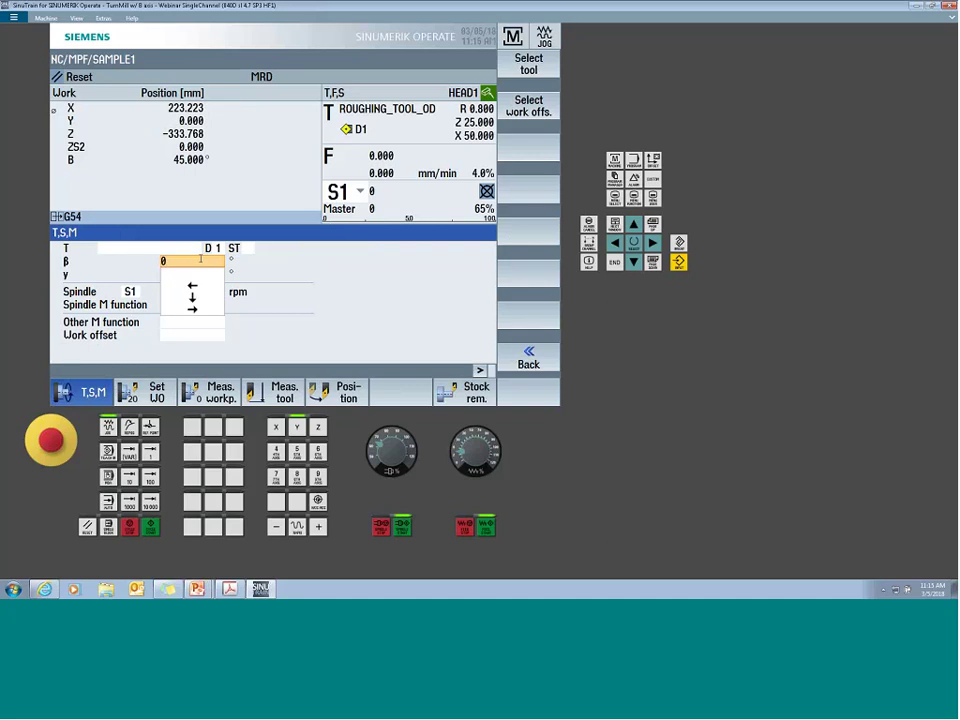
key(Return)
key(ctrl+F1)
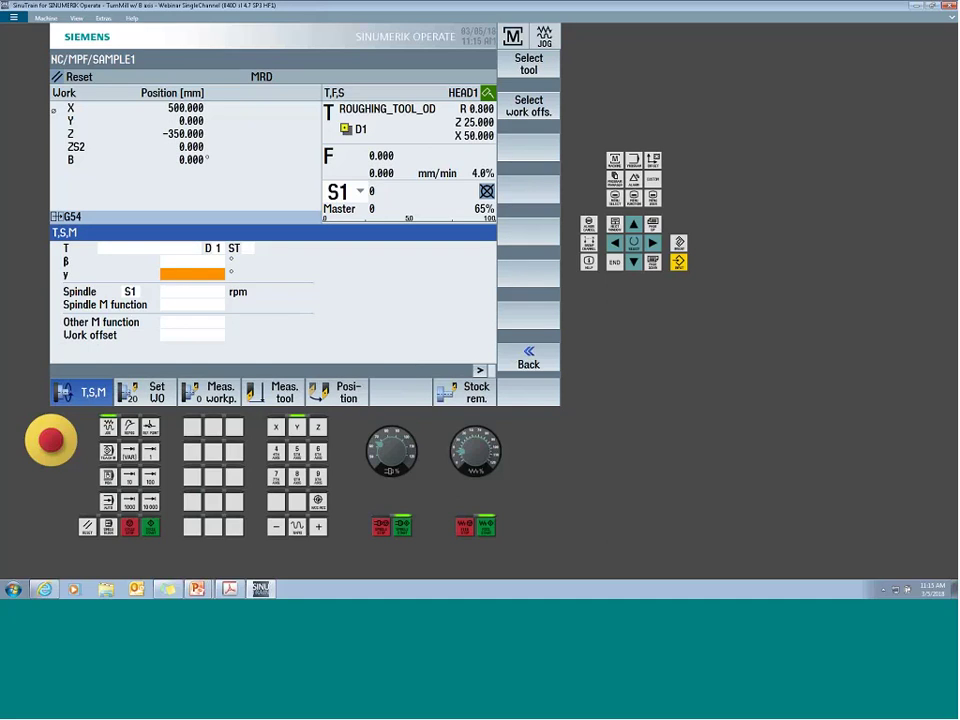
- Show the actual values in machine coordinates and swivel the tool to a β angle of 45°
click(528, 356)
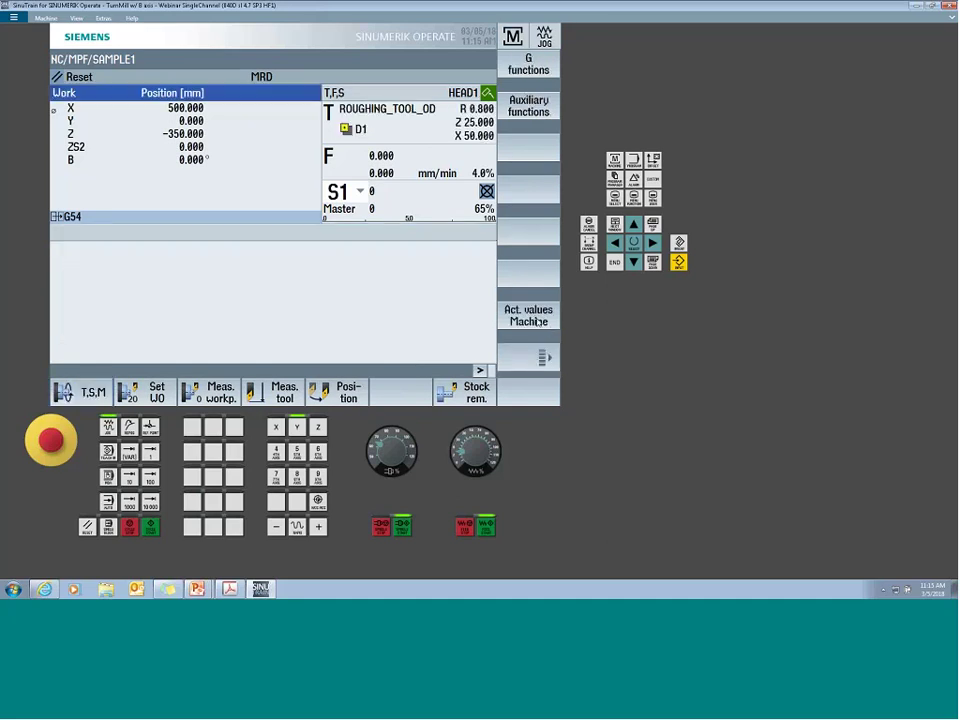
click(540, 320)
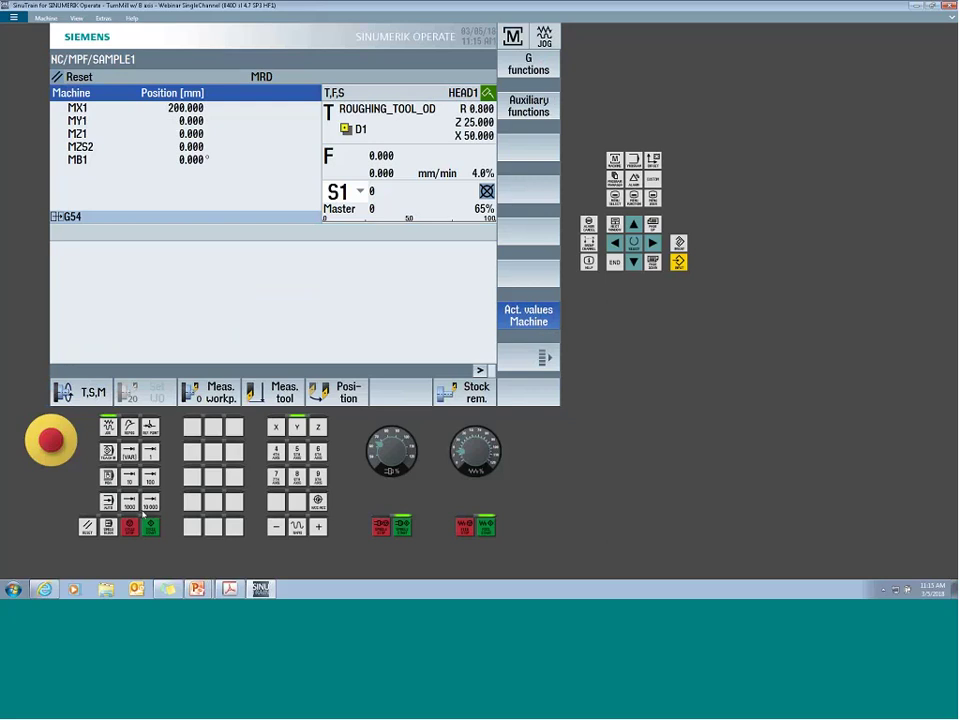
click(100, 390)
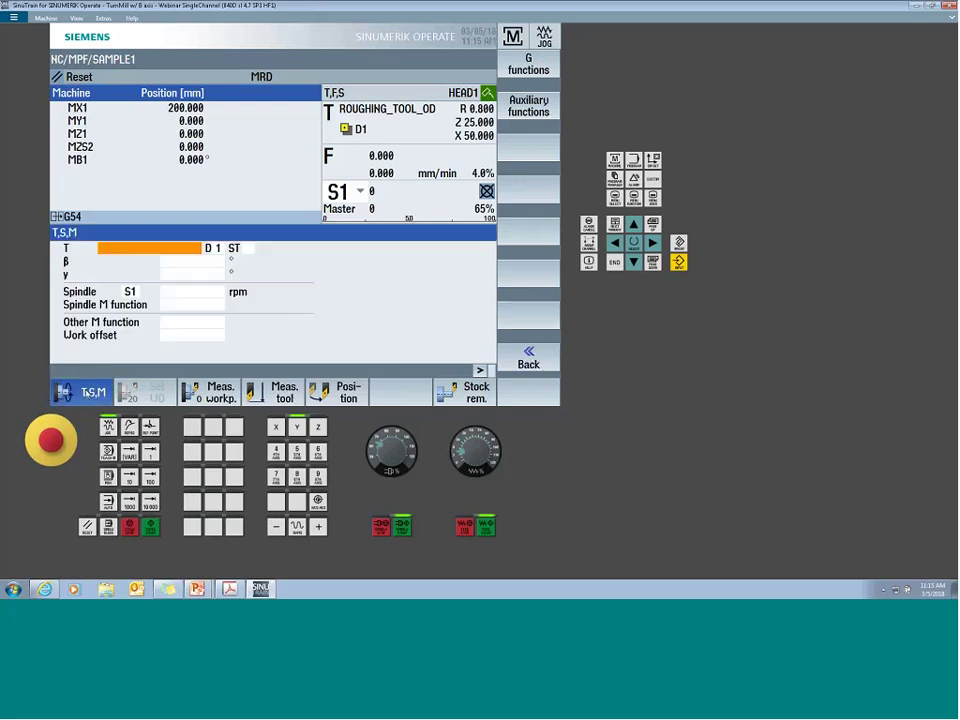
click(199, 261)
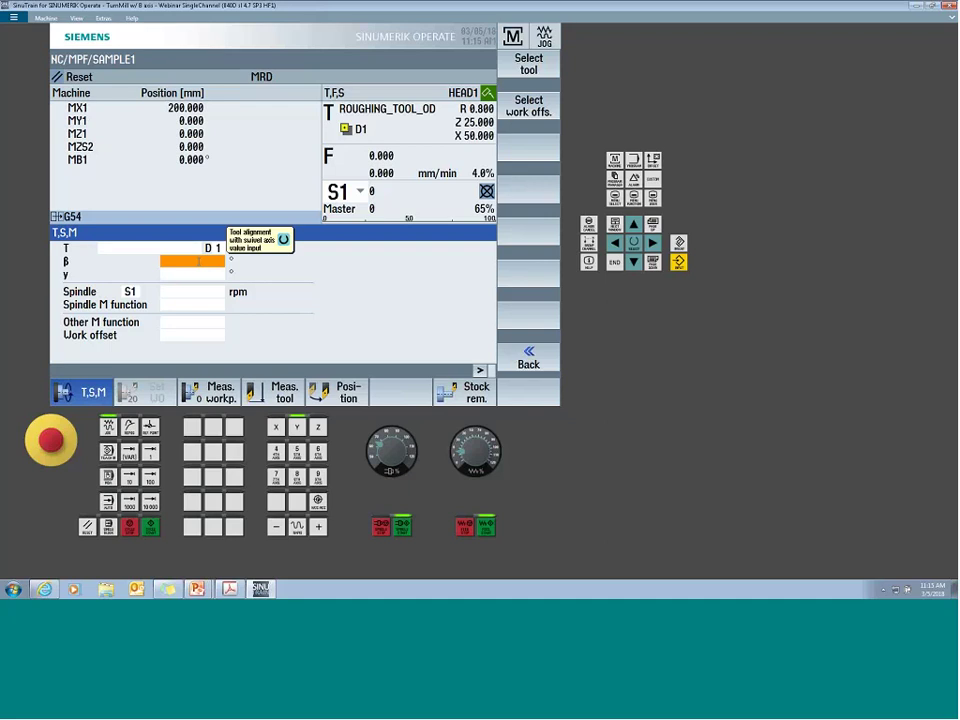
text(45)
key(Return)
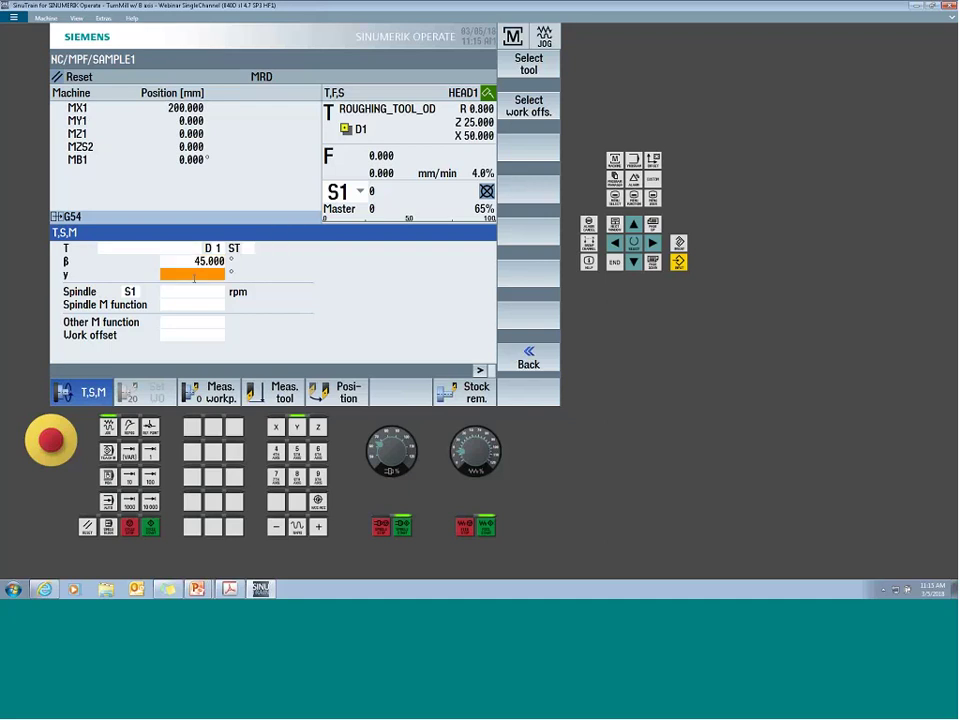
click(150, 527)
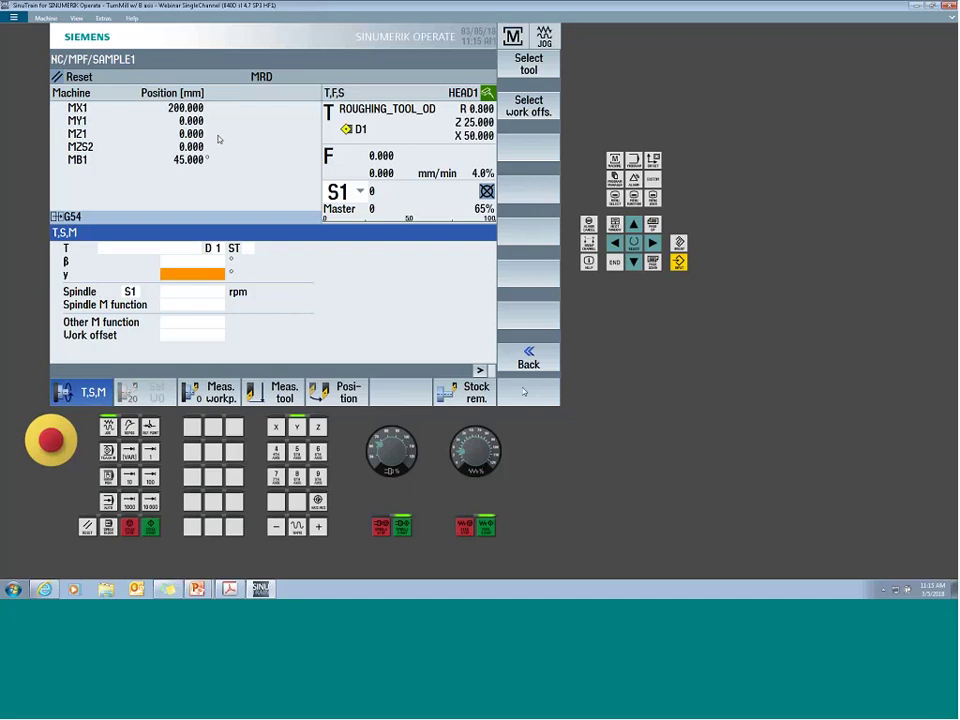
- Return the actual values to work coordinates and swivel the tool back to a β angle of 0°
click(548, 345)
click(552, 330)
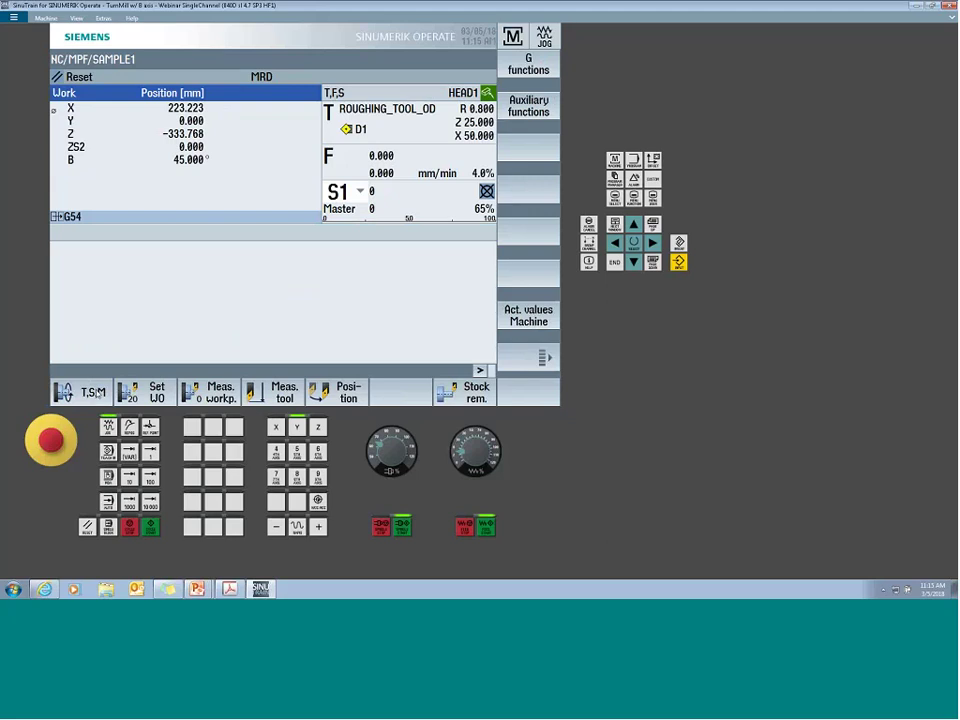
click(93, 392)
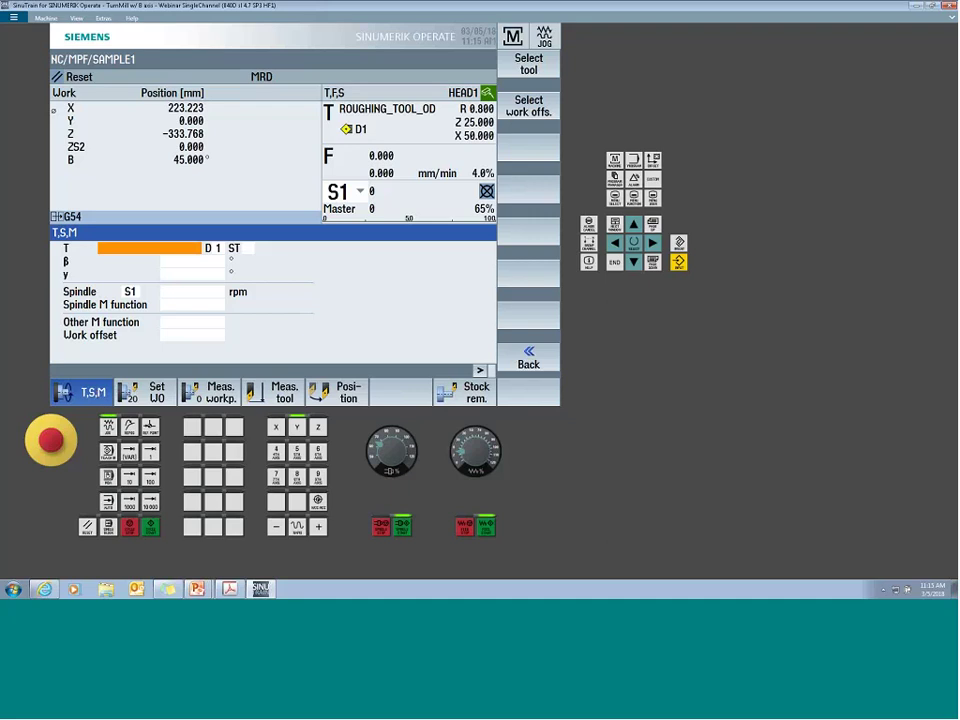
click(201, 263)
key(Return)
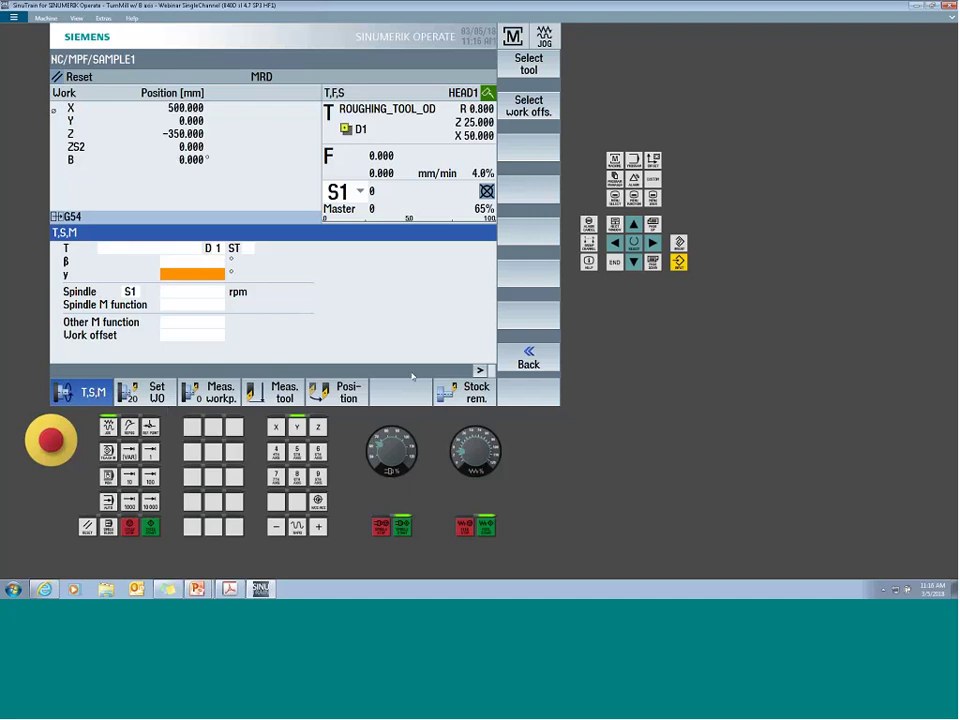
- Position the B axis at 45° absolute in rapid traverse using the target position function
click(318, 396)
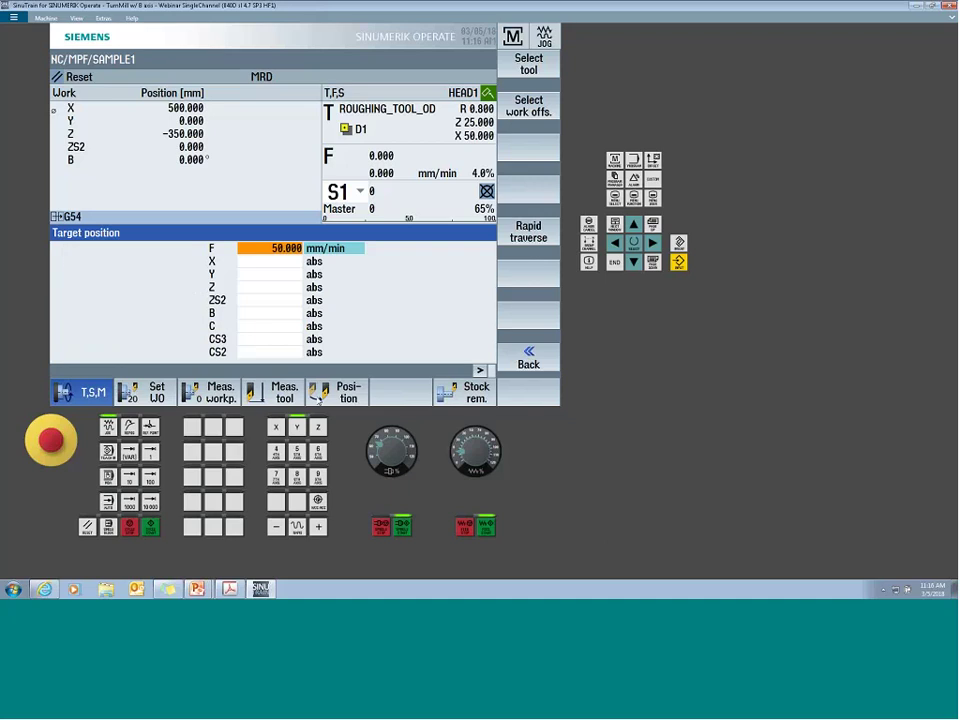
click(278, 314)
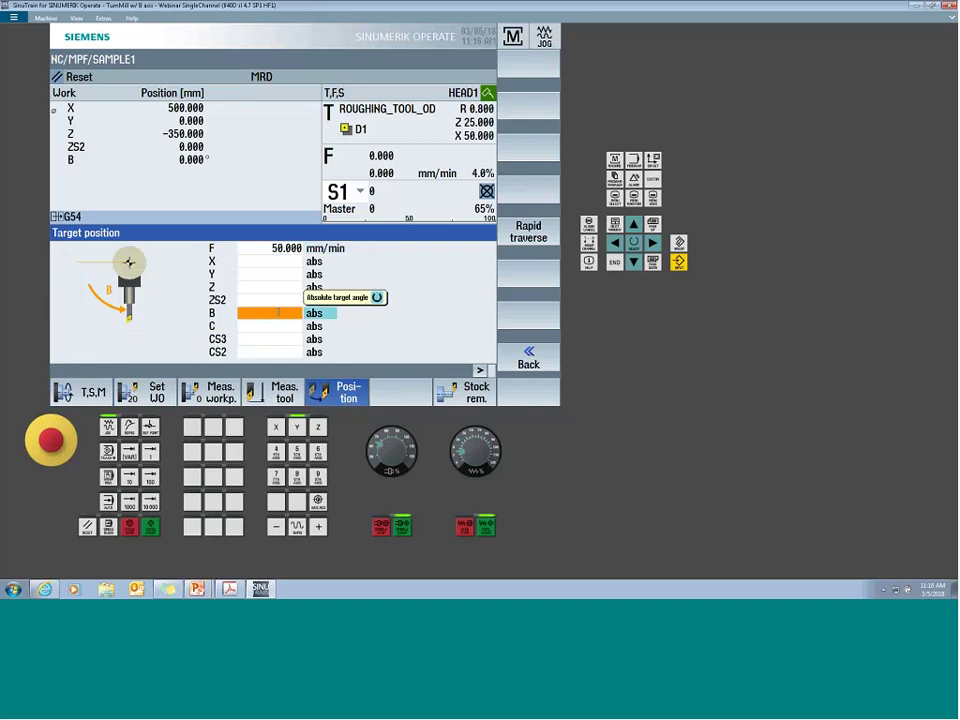
key(shift+F5)
text(45)
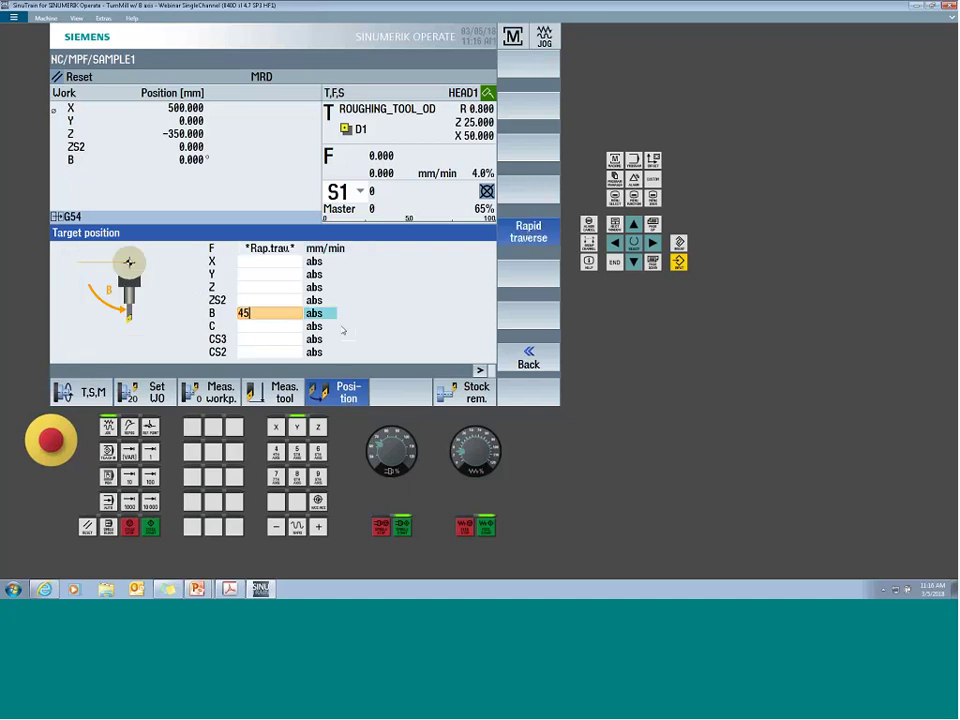
click(267, 329)
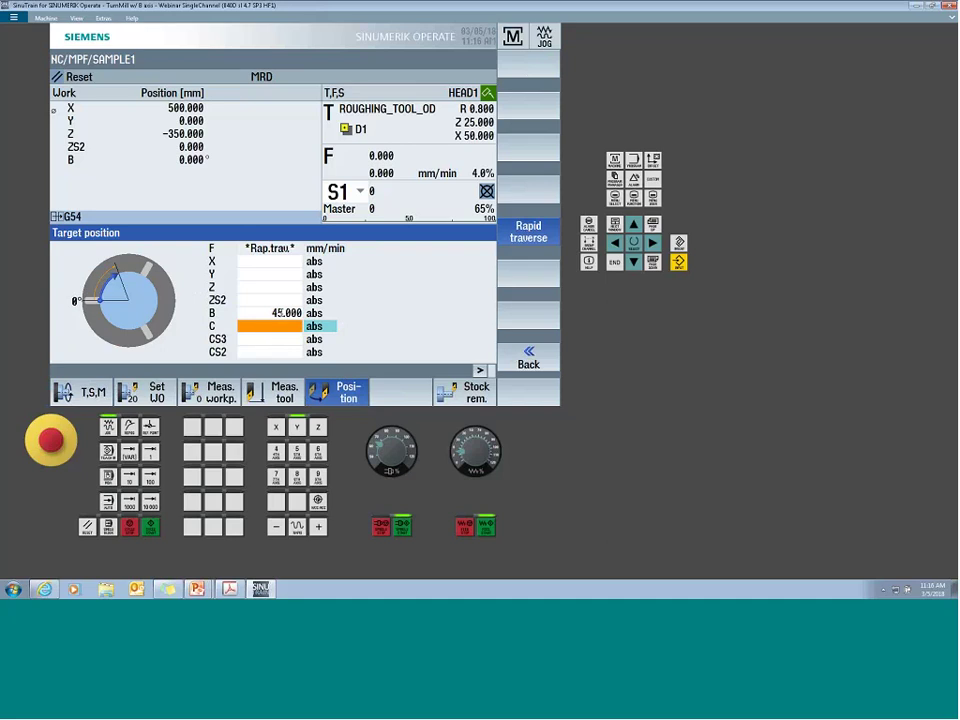
click(152, 529)
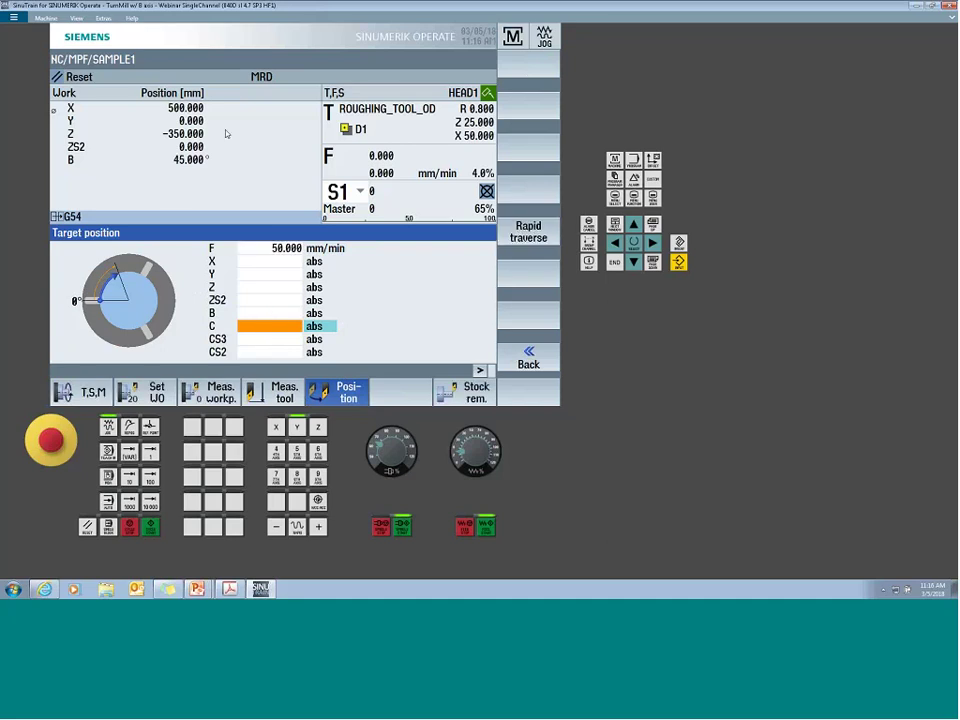
- Position the B axis at 0° absolute with the target position function, and switch to the PowerPoint slide show
click(279, 315)
text(0)
key(Return)
click(151, 526)
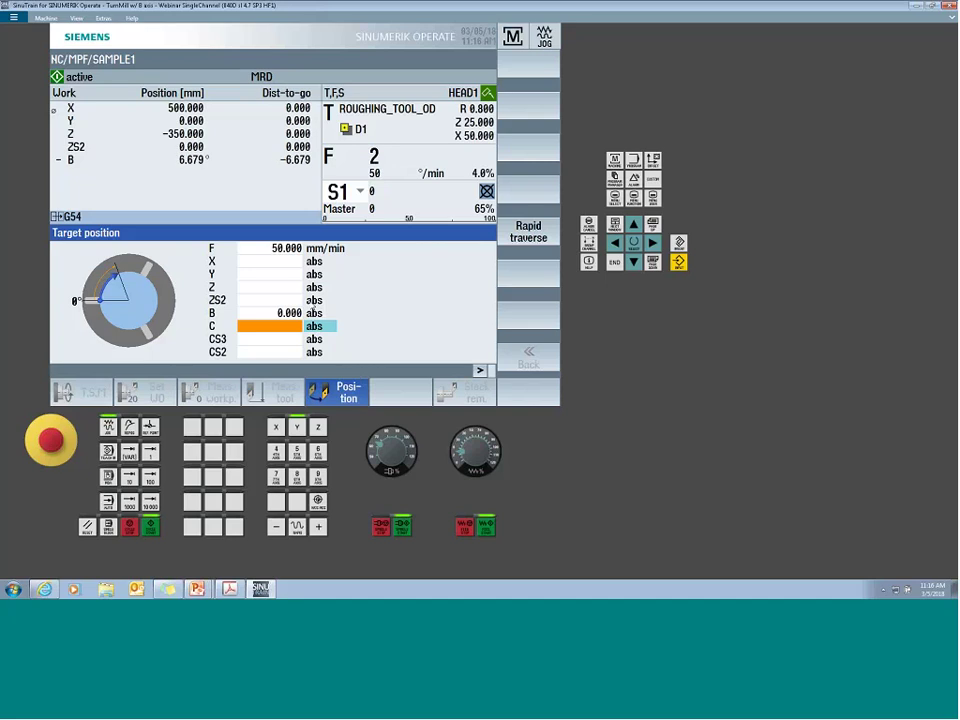
key(alt+Tab)
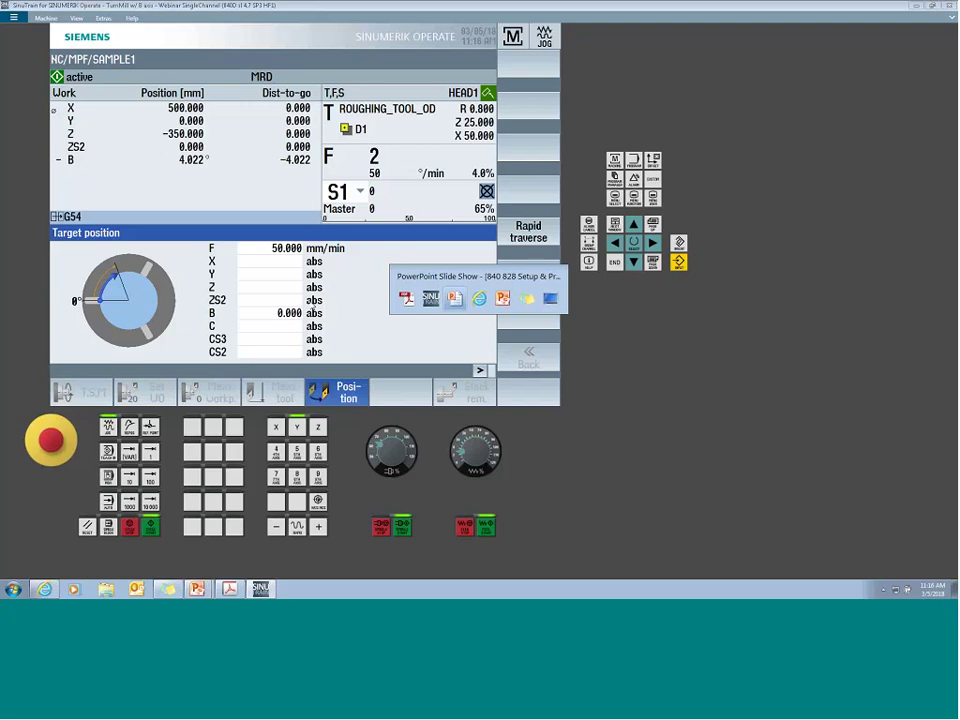
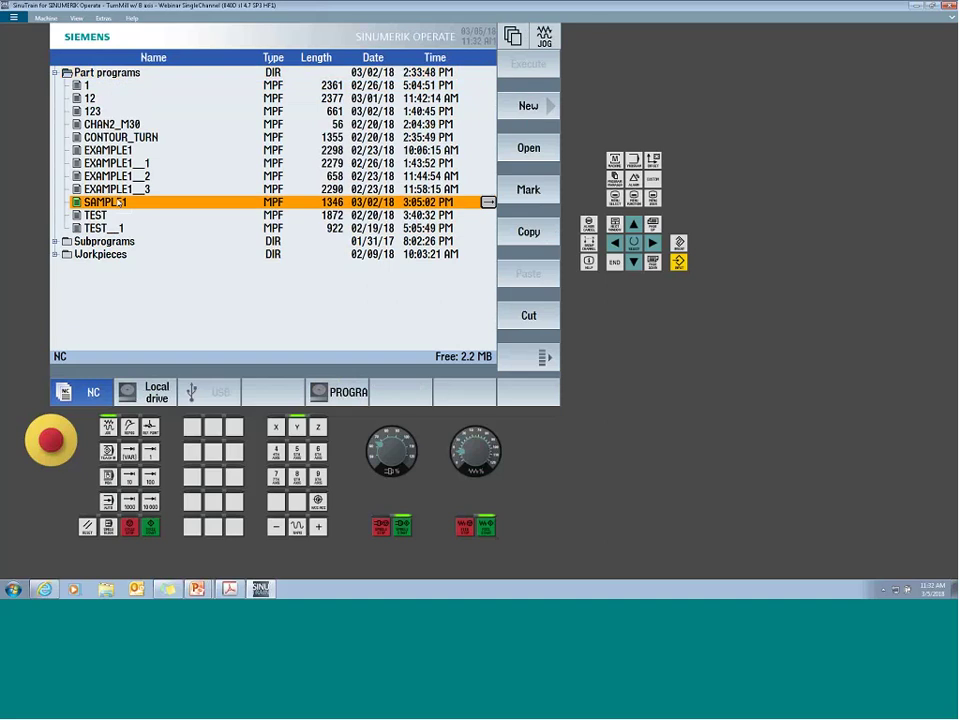
- Delete the SAMPLE1 part program from the NC memory
click(547, 357)
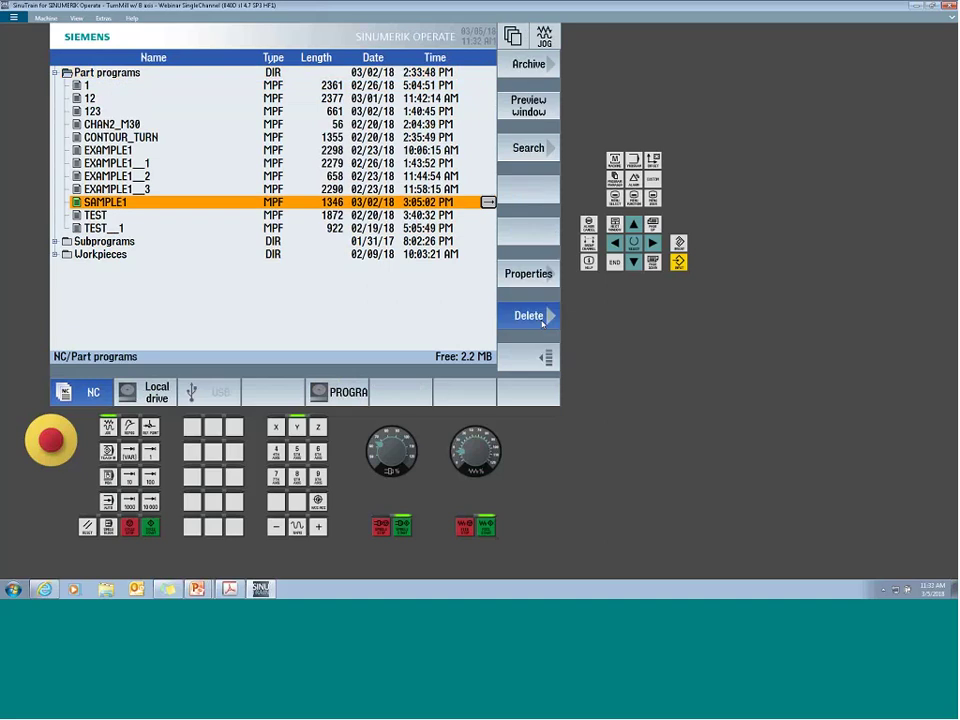
click(528, 315)
click(528, 357)
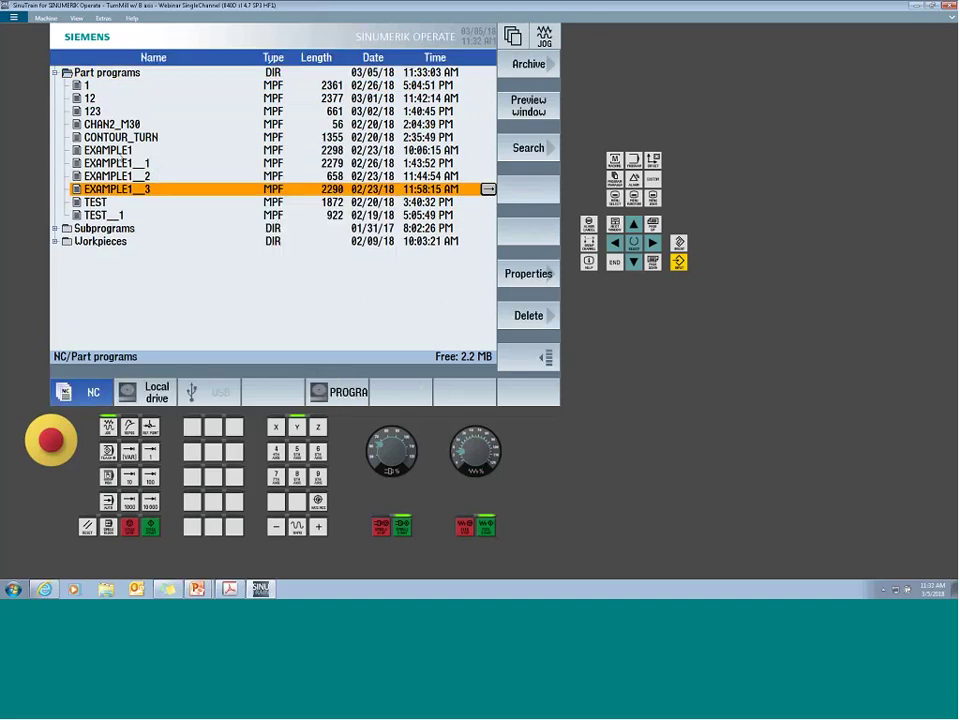
- Mark the part programs EXAMPLE1, EXAMPLE1__1, EXAMPLE1__2 and EXAMPLE1__3 together and delete them
click(118, 150)
click(547, 357)
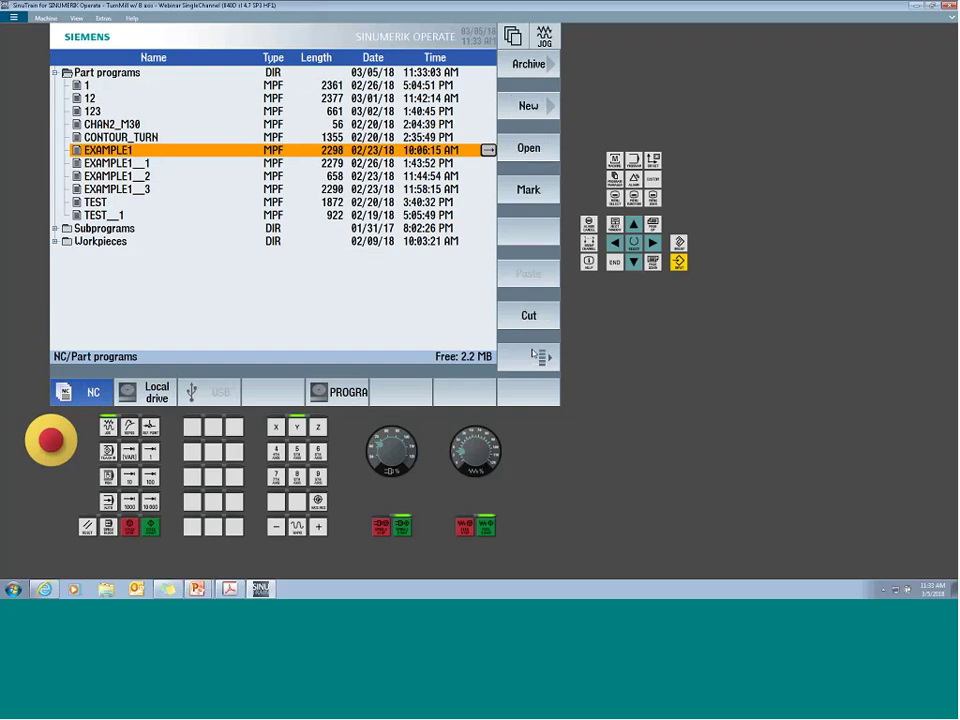
click(528, 190)
click(633, 262)
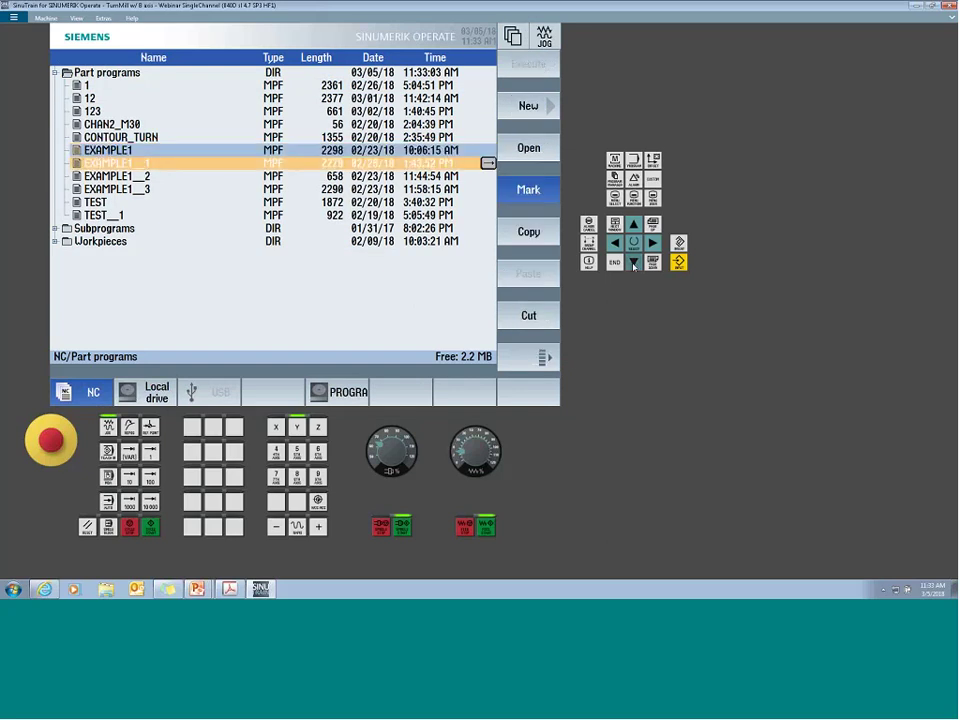
click(633, 262)
click(633, 262)
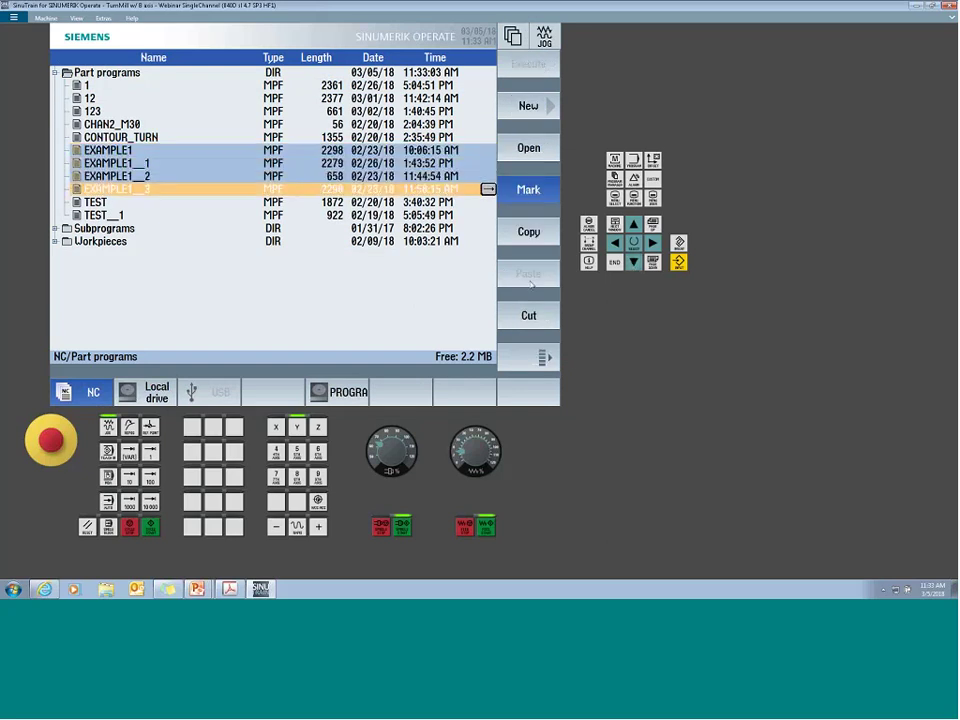
click(541, 358)
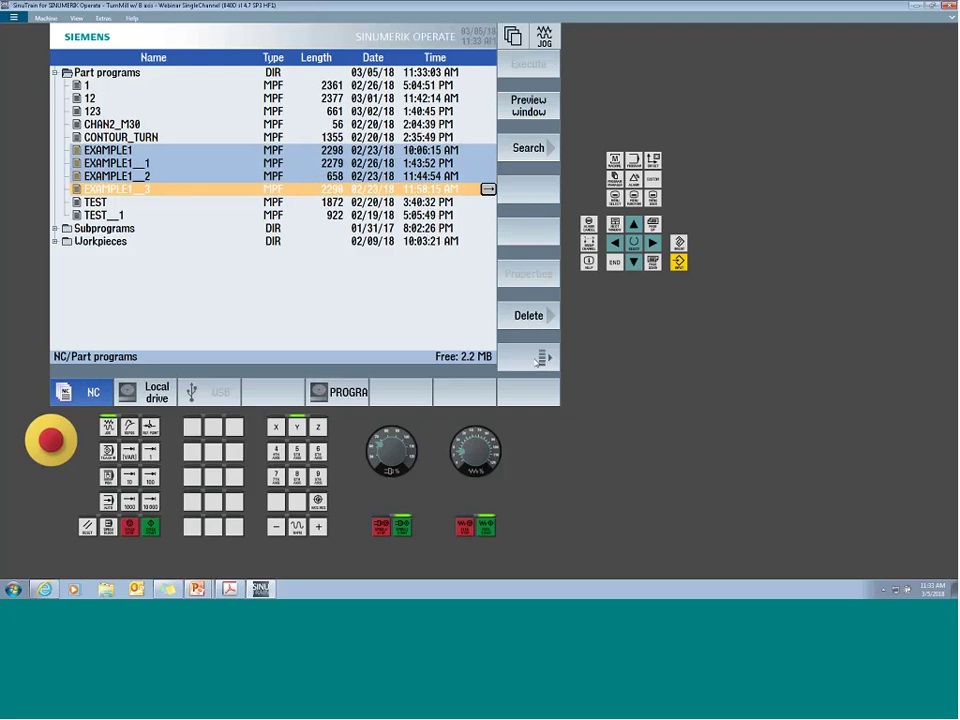
click(528, 315)
click(545, 362)
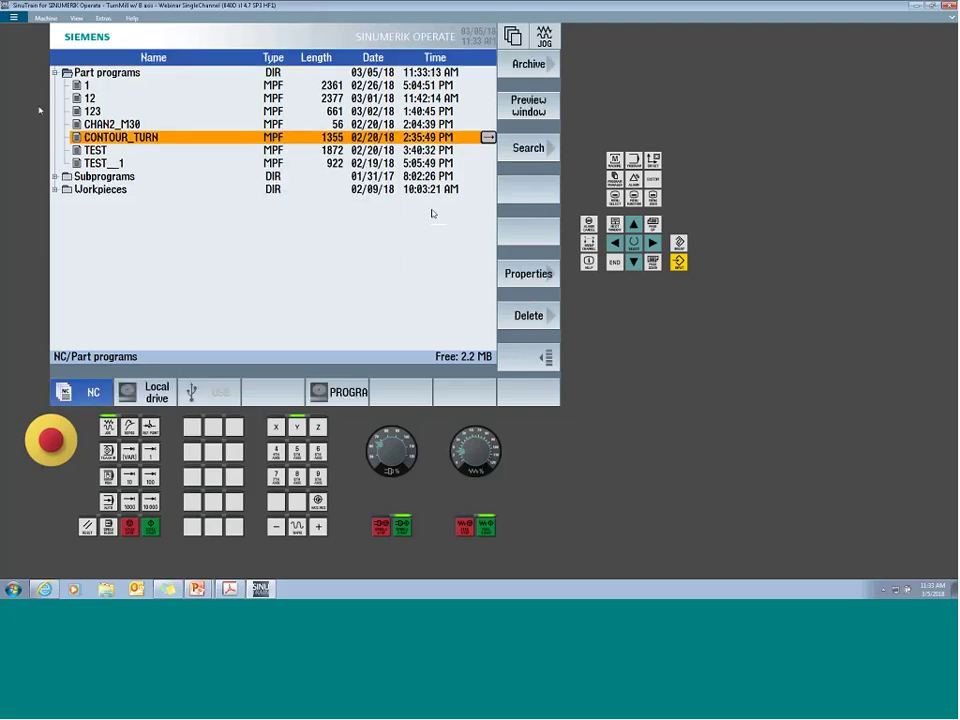
- Create a new ShopTurn program named SAMPLE_1 in the part programs directory
click(543, 357)
click(531, 108)
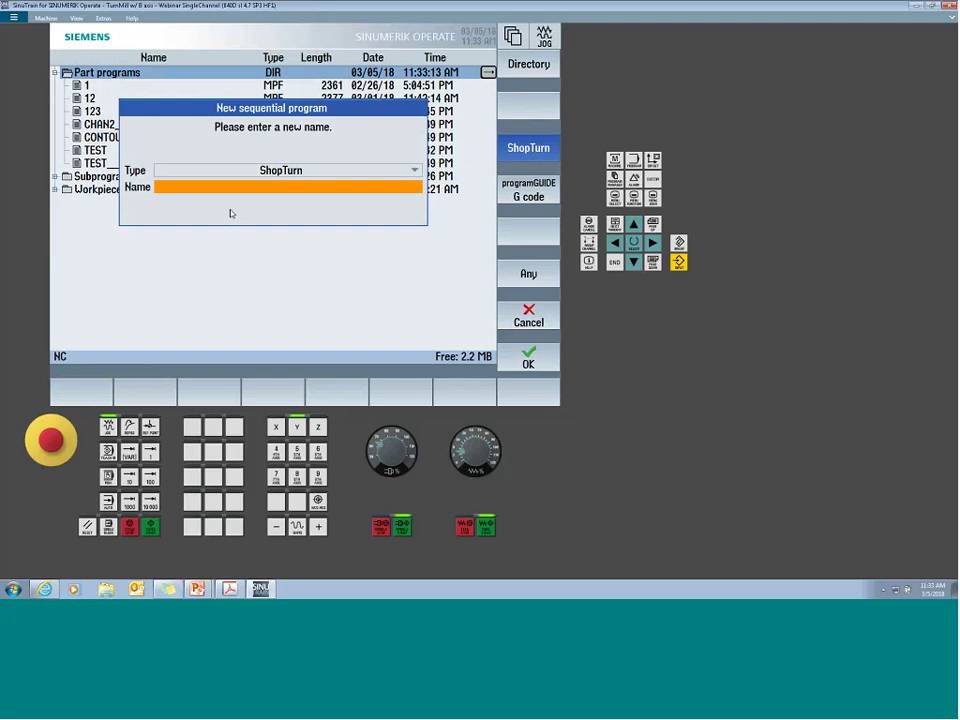
text(SAMPLE)
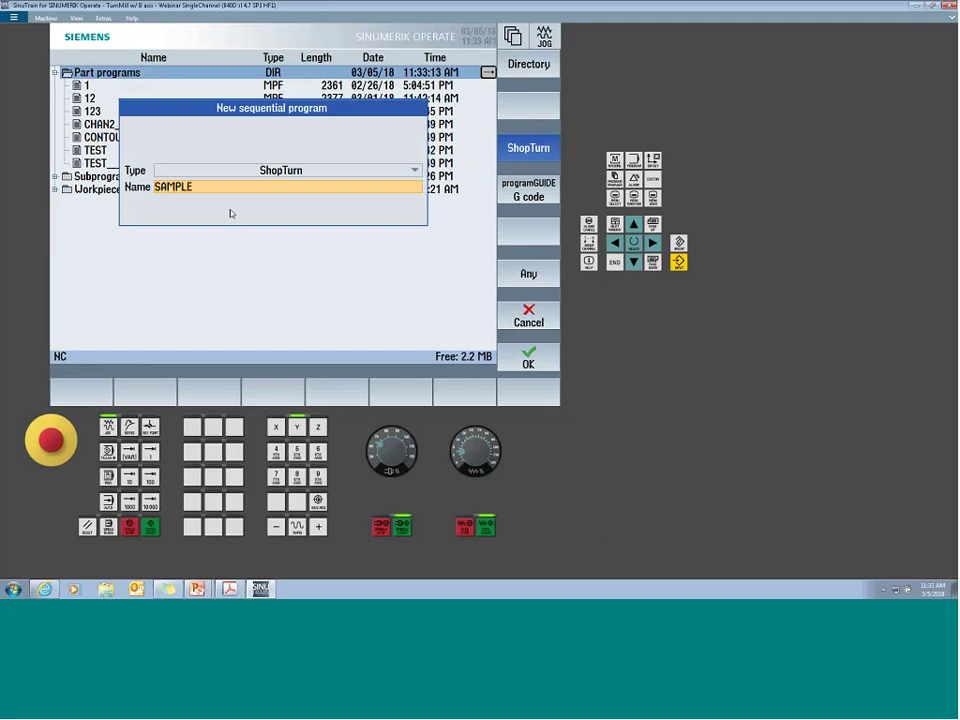
text(_1)
click(535, 353)
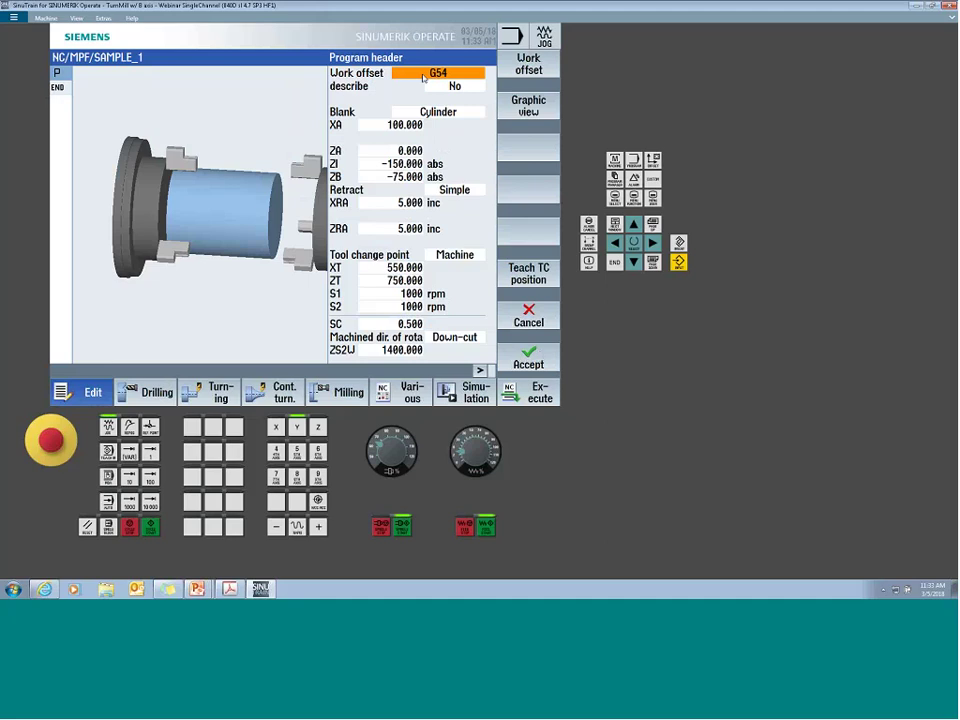
- Set the describe option to Yes in the program header and select the ZV work offset value
click(455, 86)
click(455, 86)
click(466, 113)
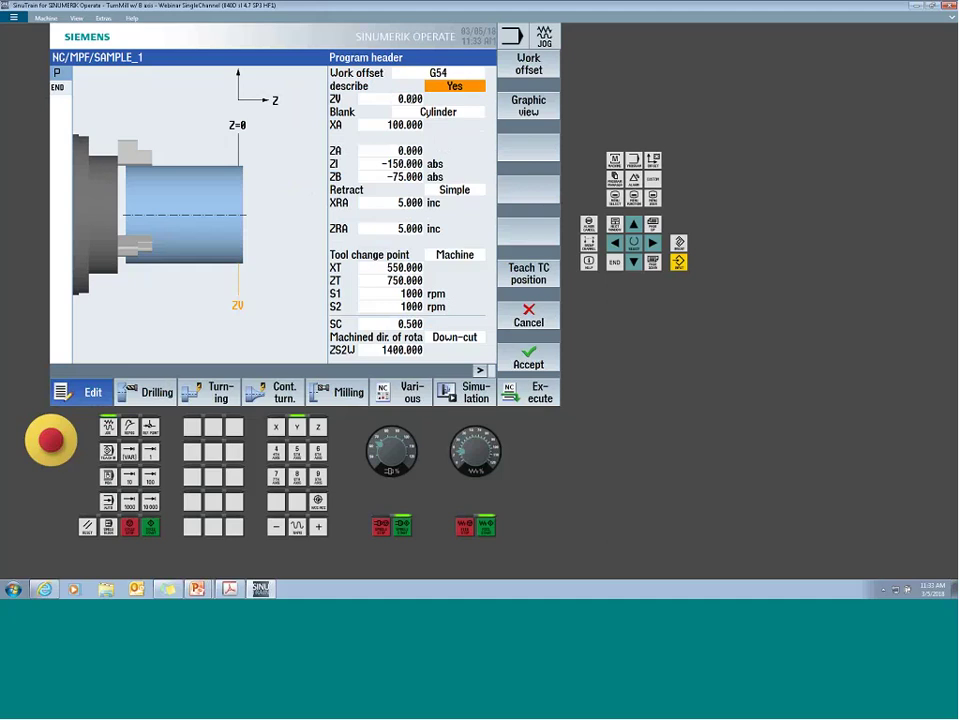
click(407, 98)
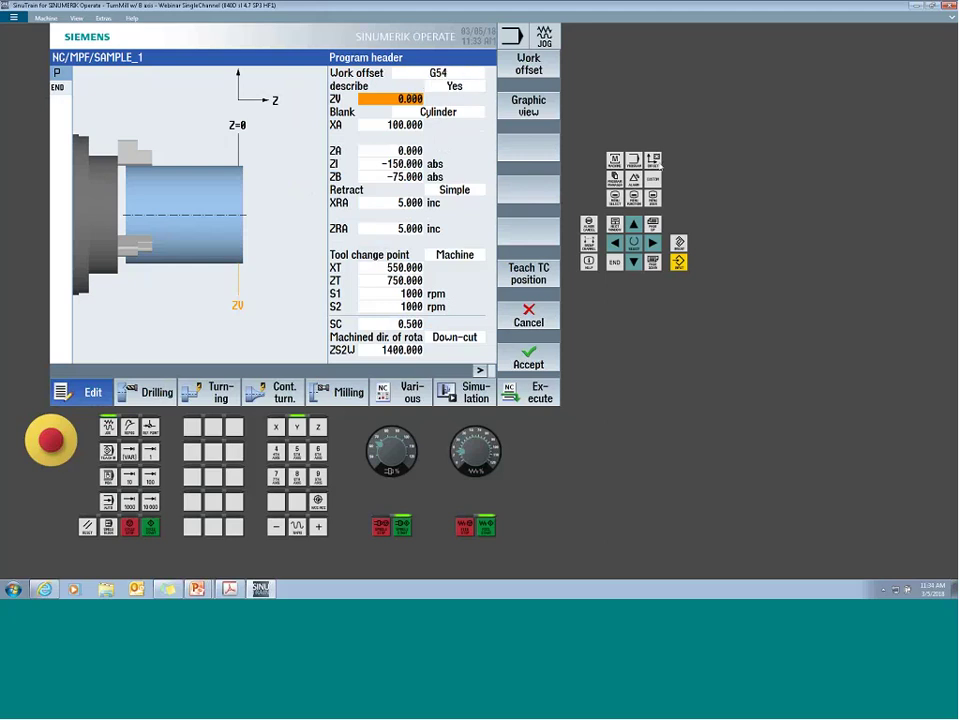
- Check the Z value of G54 in the G54 to G57 work offset table
click(653, 161)
click(346, 393)
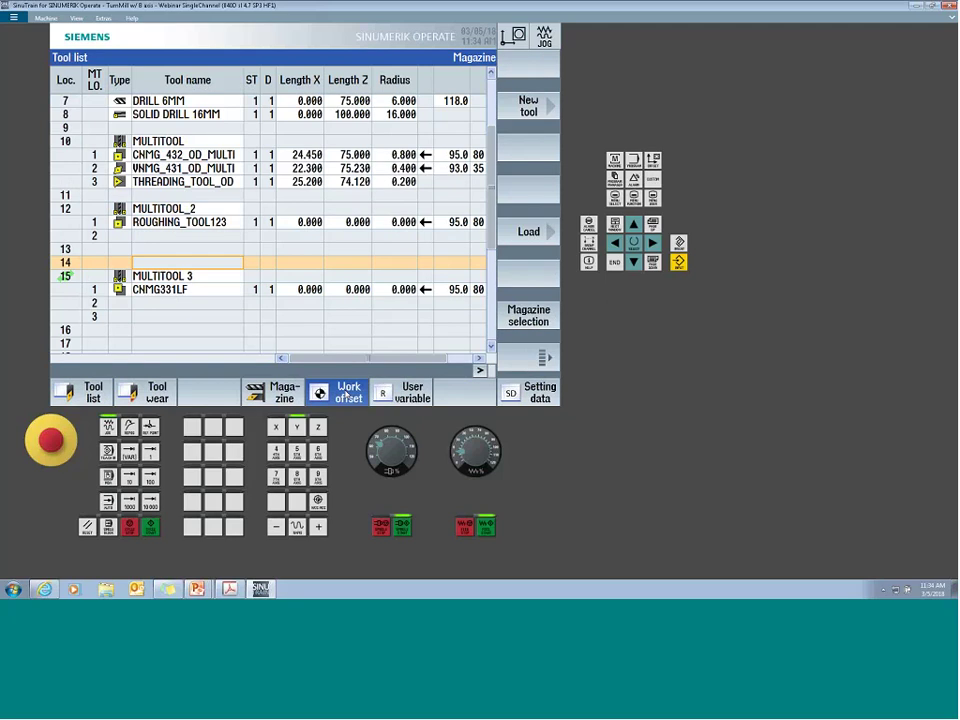
click(528, 231)
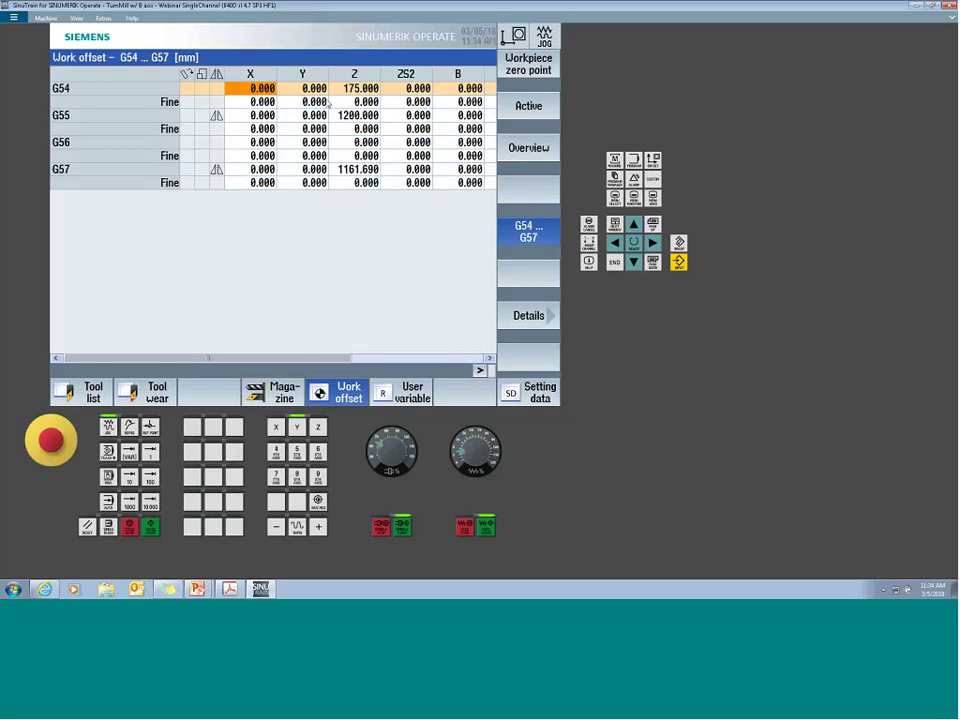
click(360, 88)
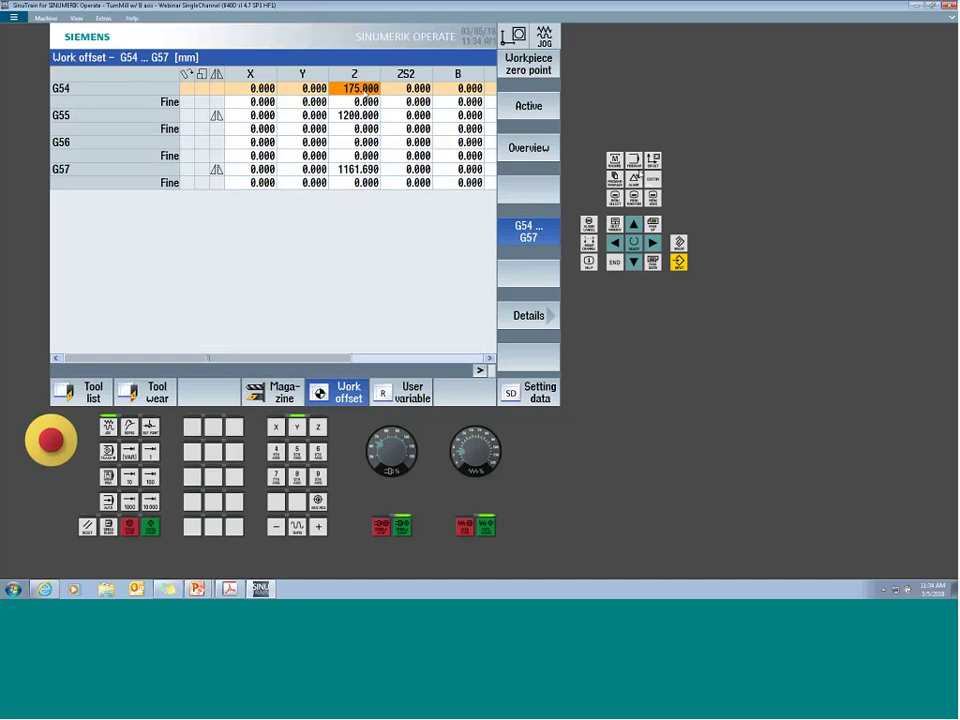
- Return to the SAMPLE_1 program, reopen its header and set the describe option to No
key(shift+F11)
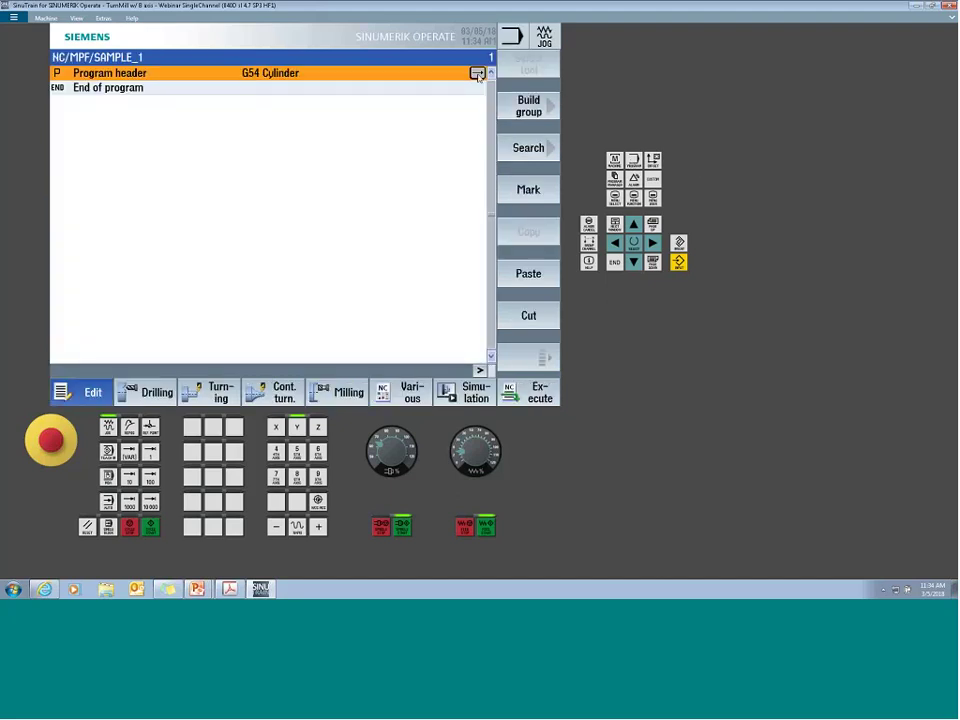
key(Right)
key(Insert)
key(Return)
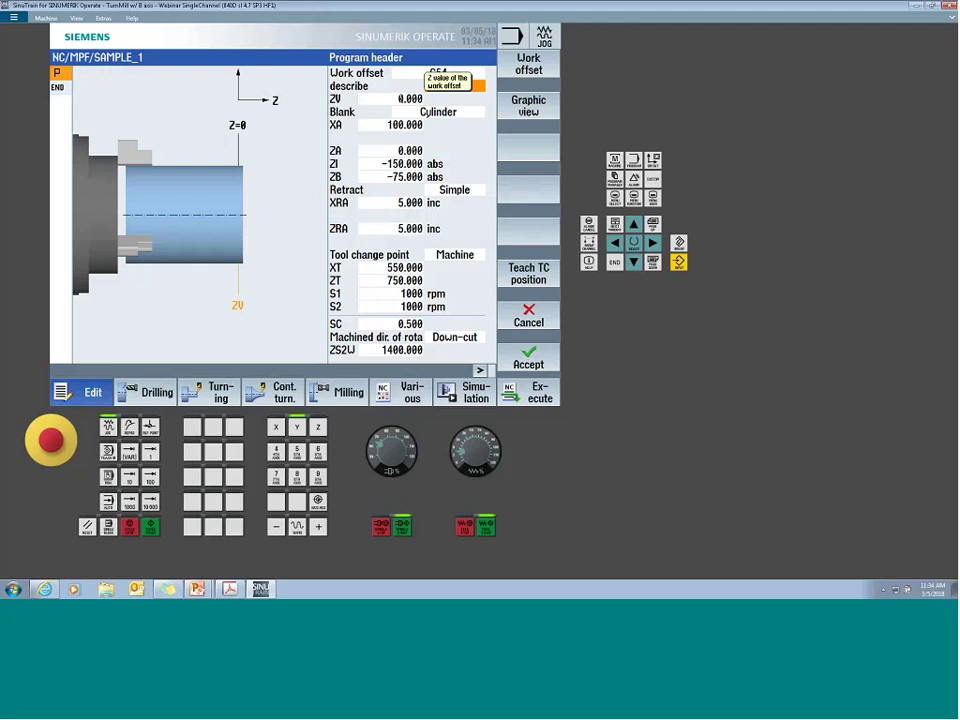
key(Insert)
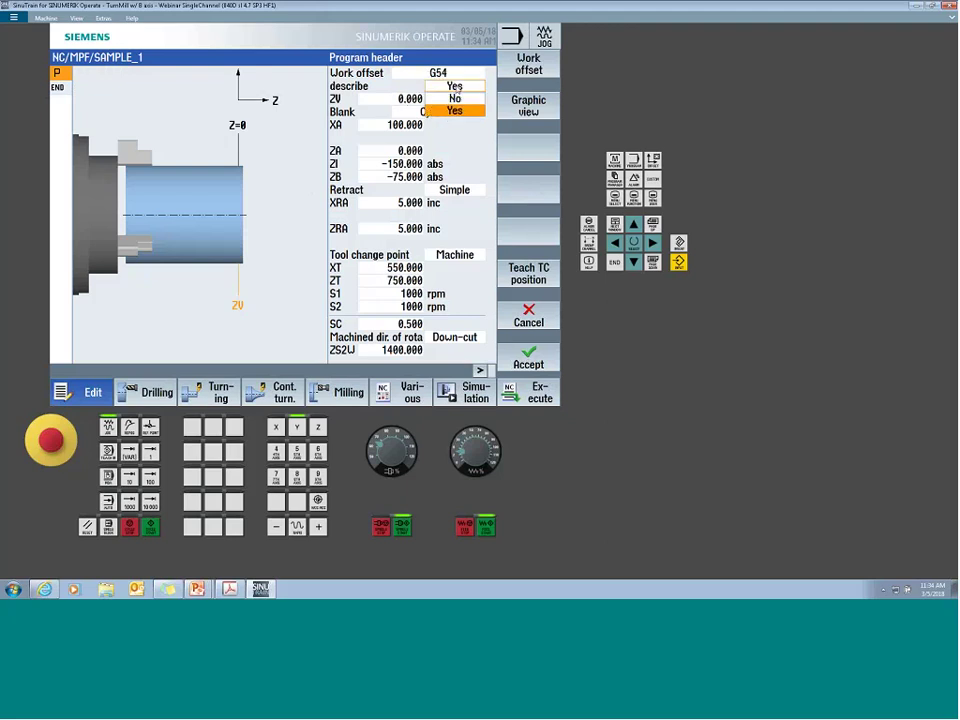
key(Return)
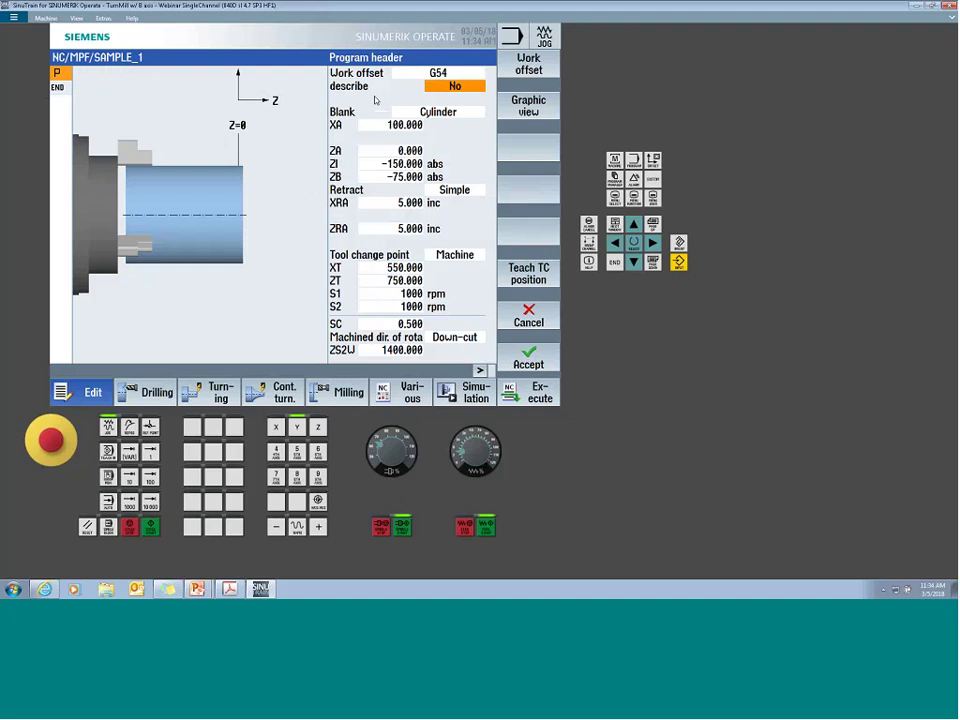
- Examine the header's blank dimensions XA, ZI and ZB and the retraction values XRA and ZRA
key(Down)
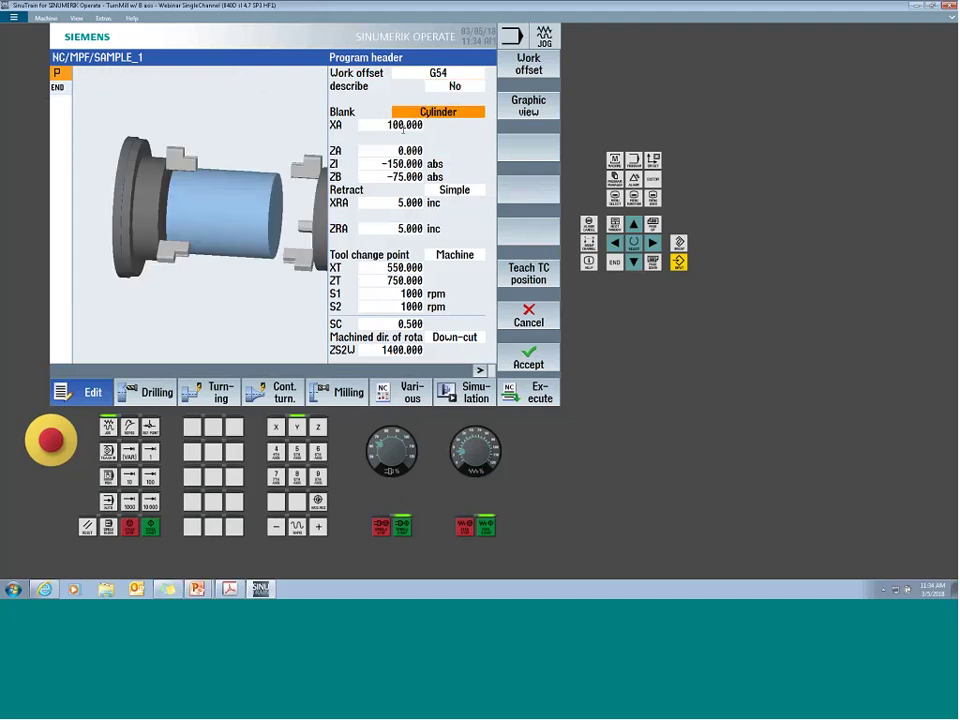
key(Down)
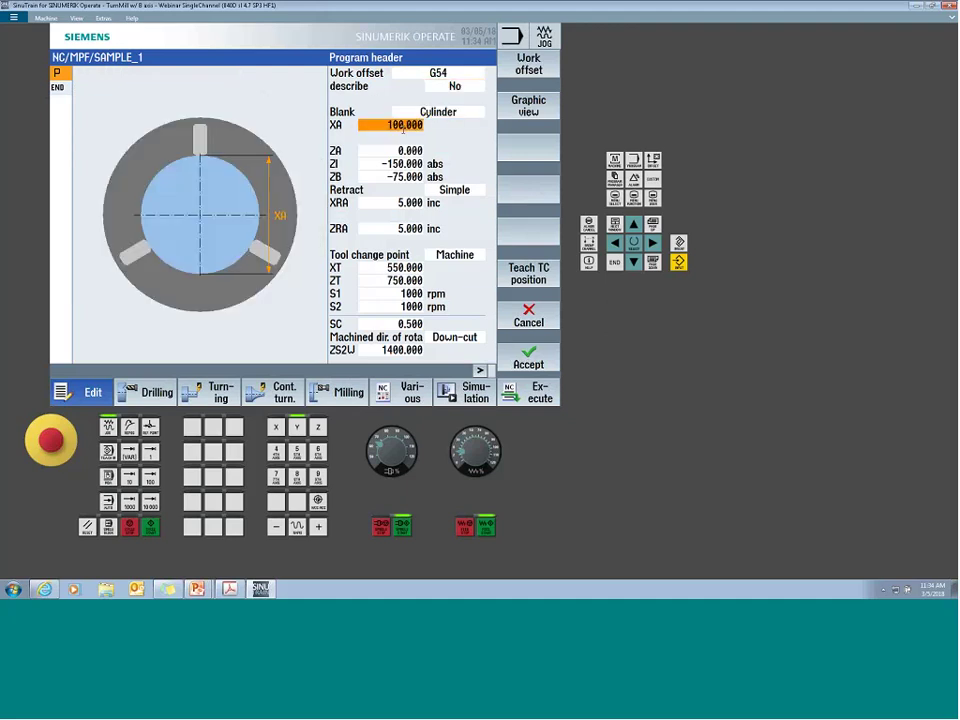
key(Down)
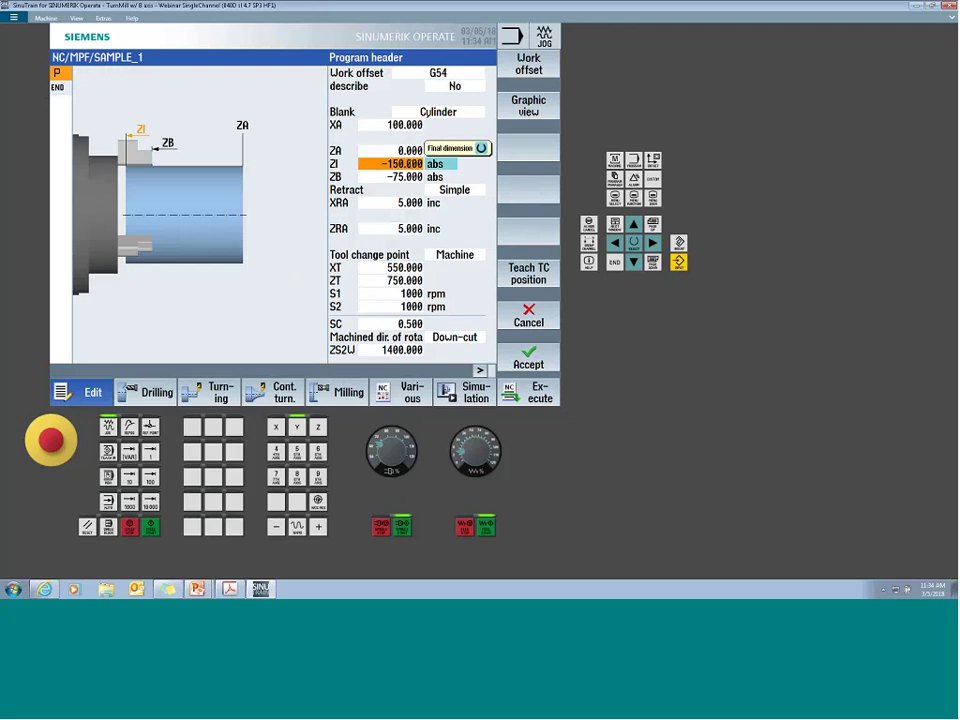
key(Down)
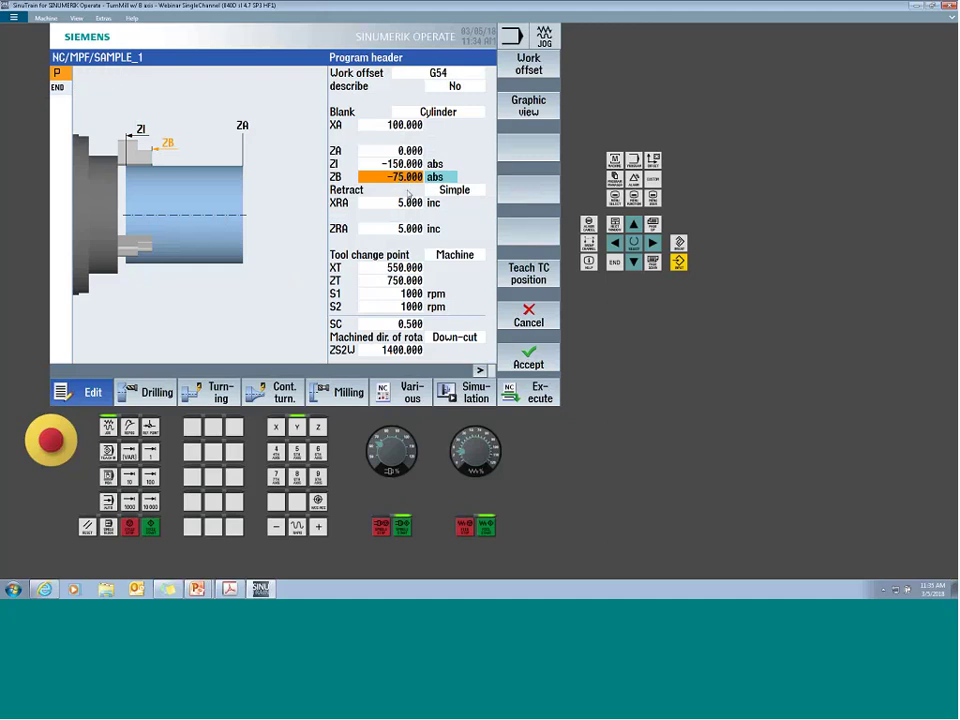
key(Down)
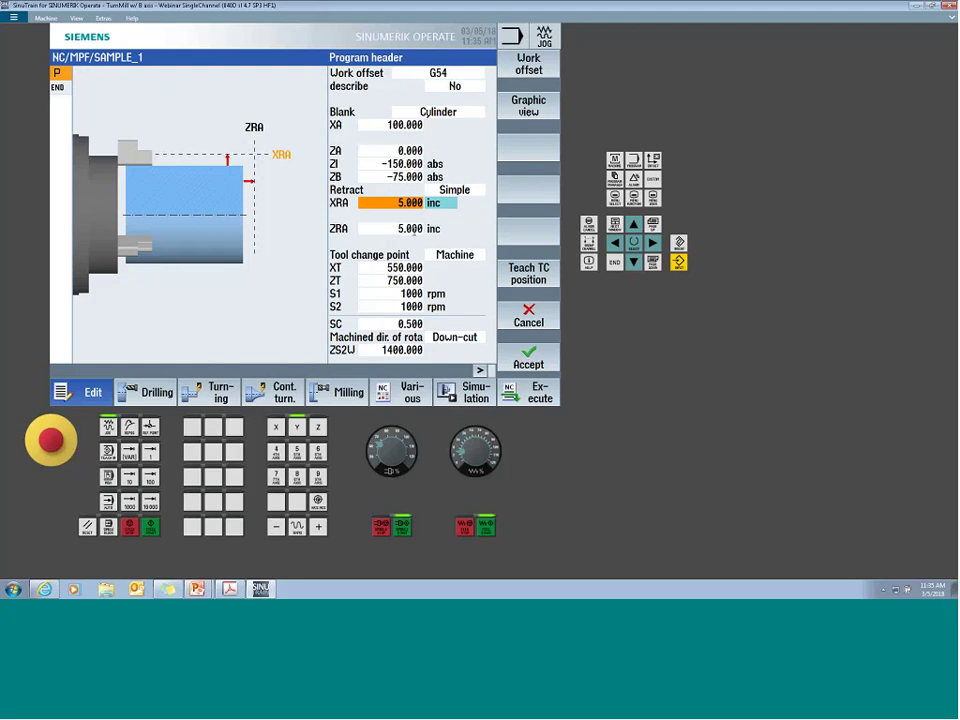
key(Down)
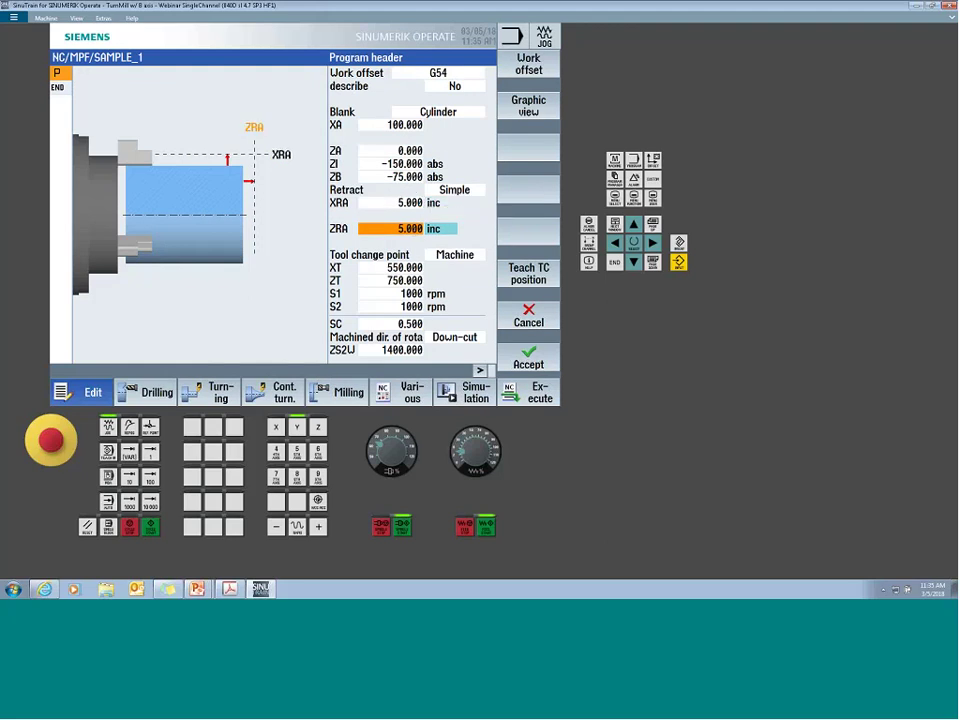
- Review the tool change point, SC safety clearance, machining direction and ZS2W parameters, and accept the program header
key(Down)
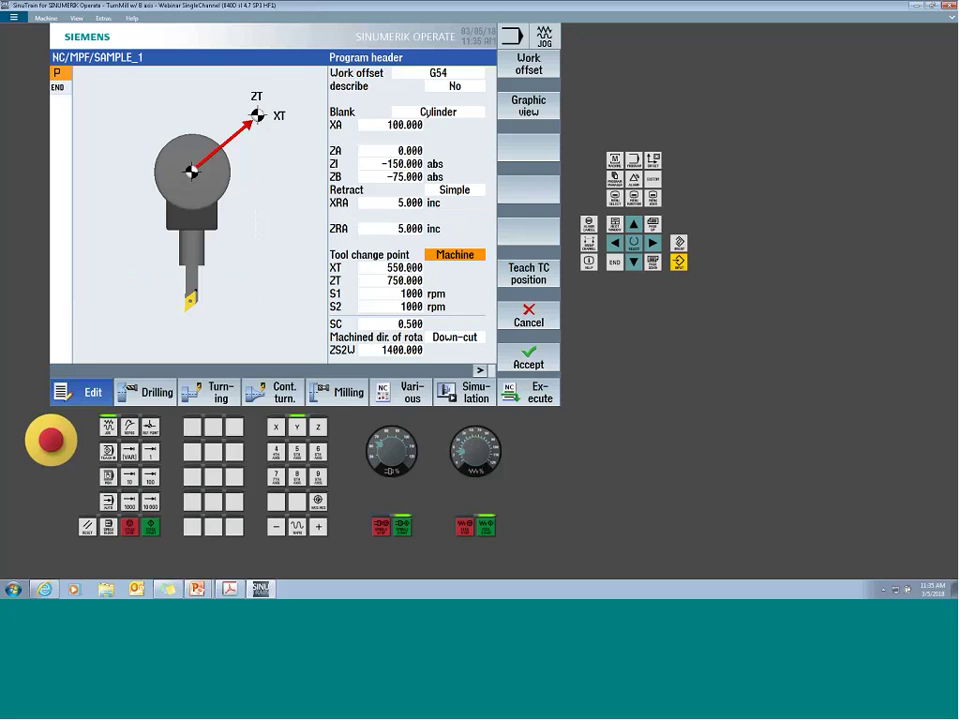
click(390, 267)
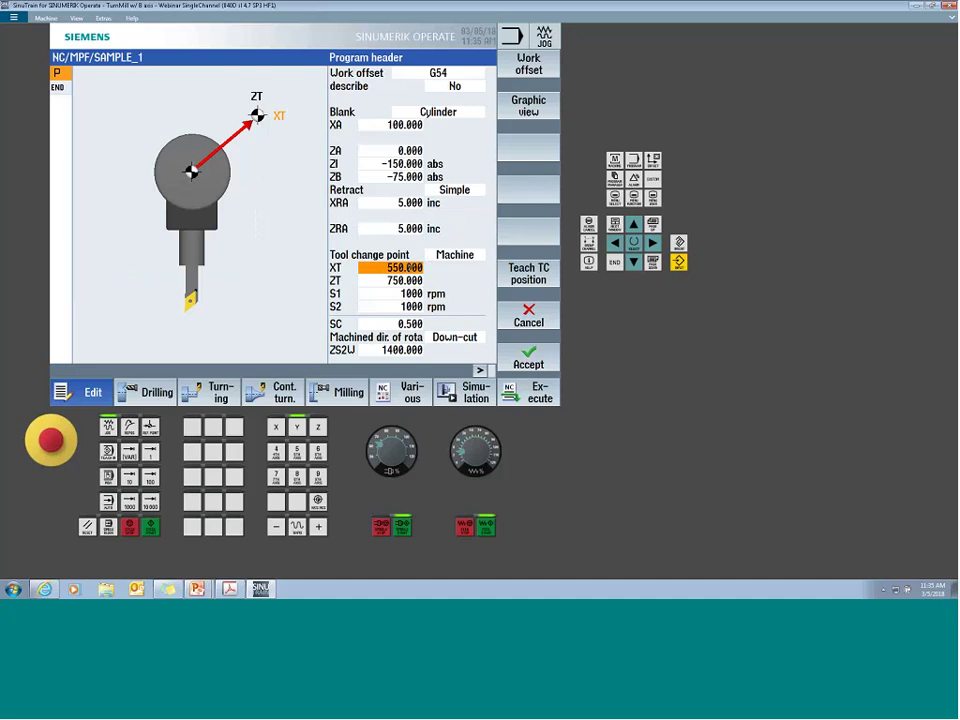
click(400, 280)
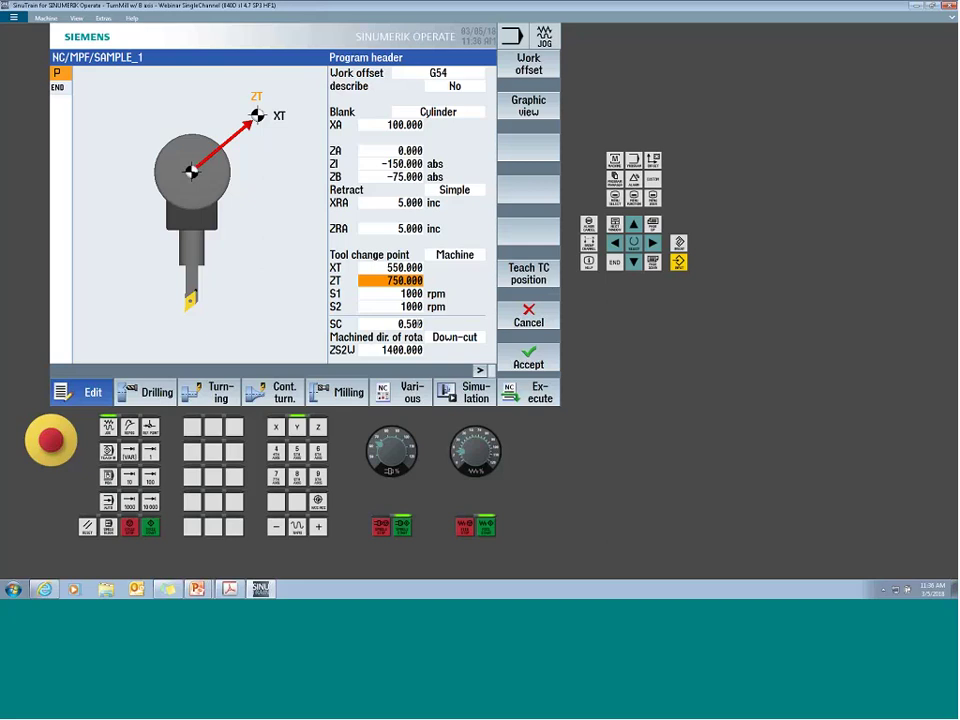
click(416, 324)
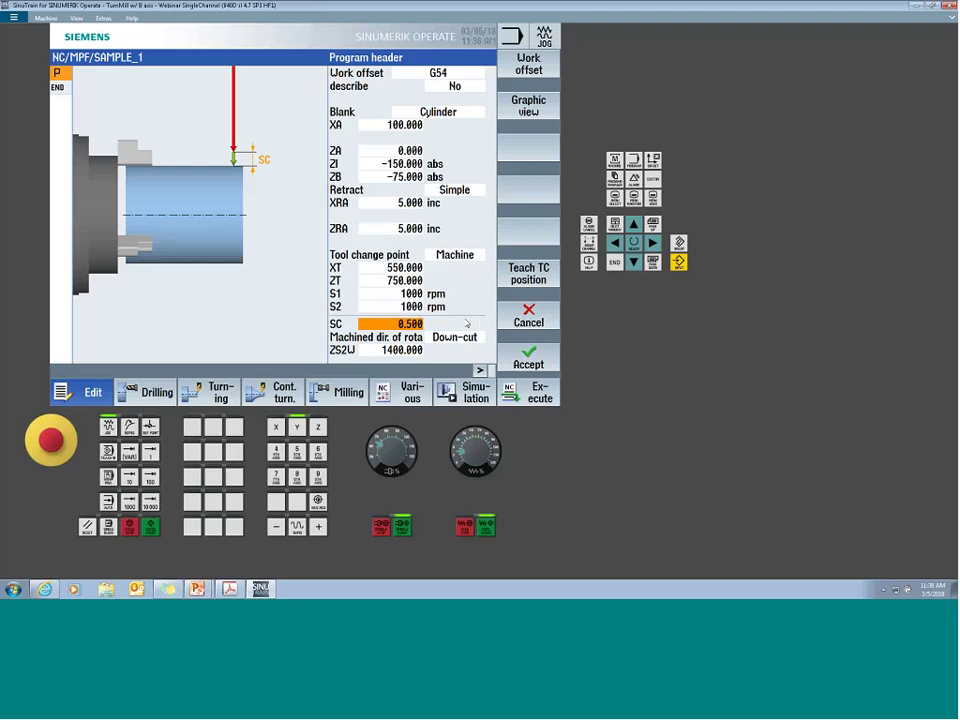
click(458, 338)
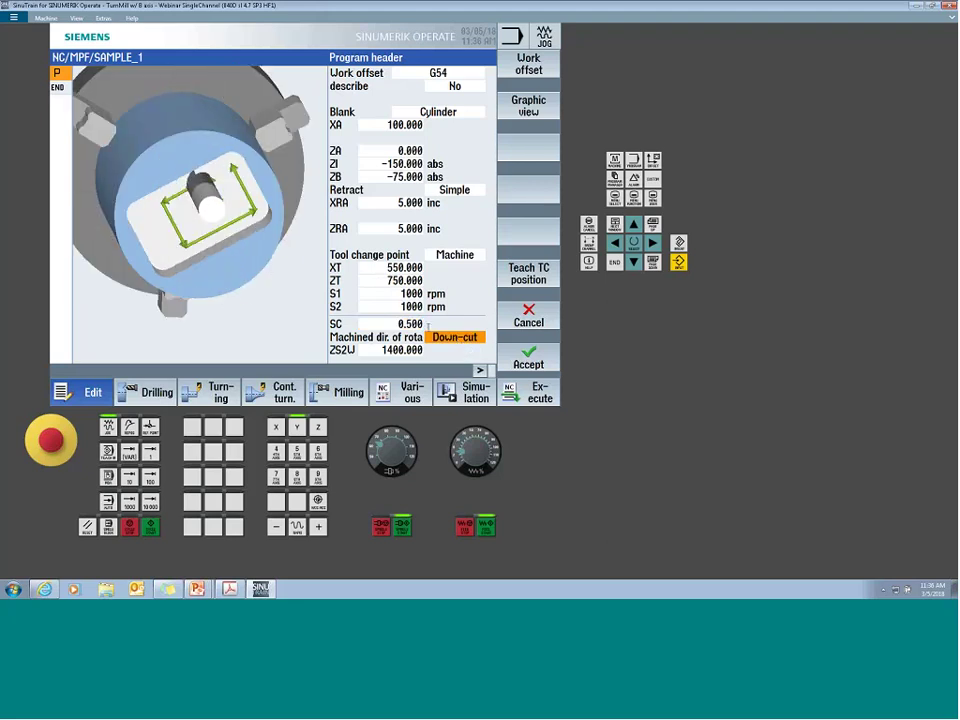
key(Down)
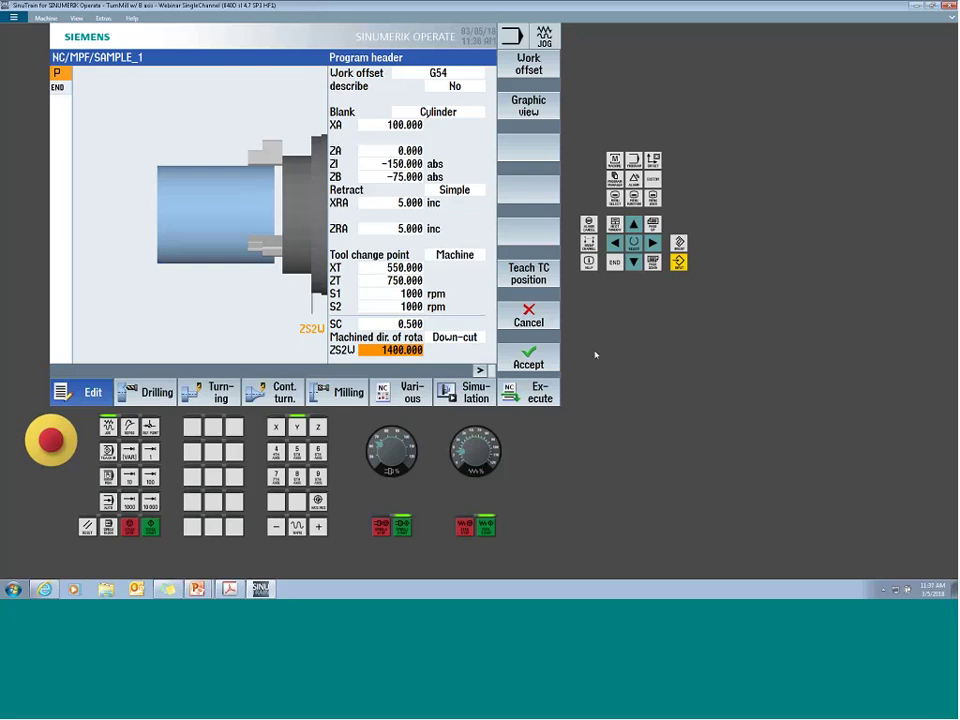
click(529, 362)
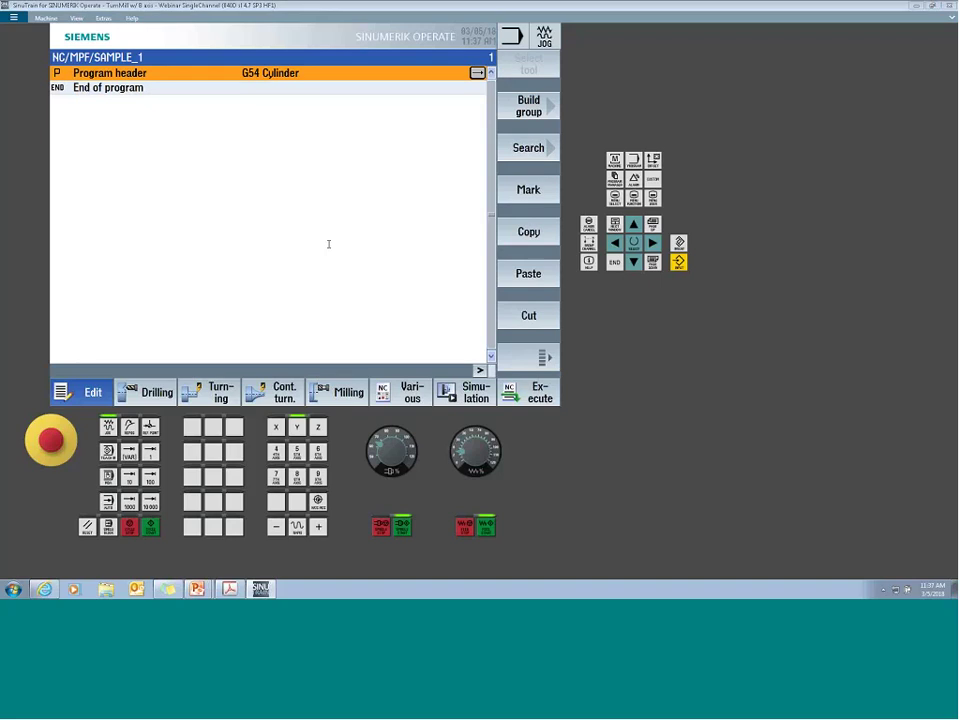
- Switch to the PowerPoint slide show and advance to the Op 1 Contour Turn slide
key(alt+Tab)
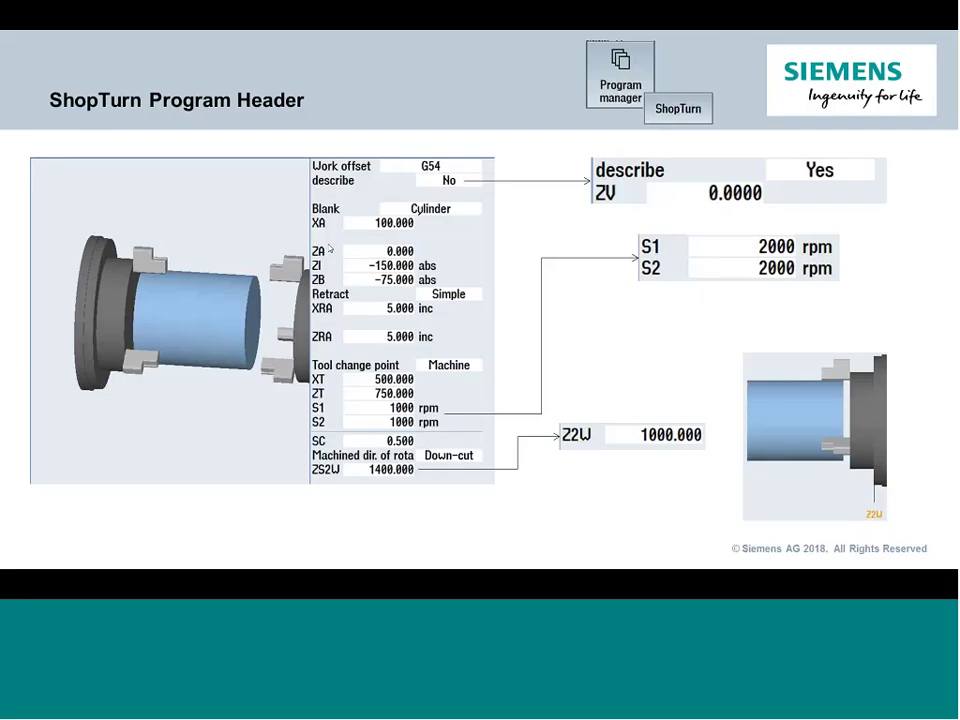
key(Right)
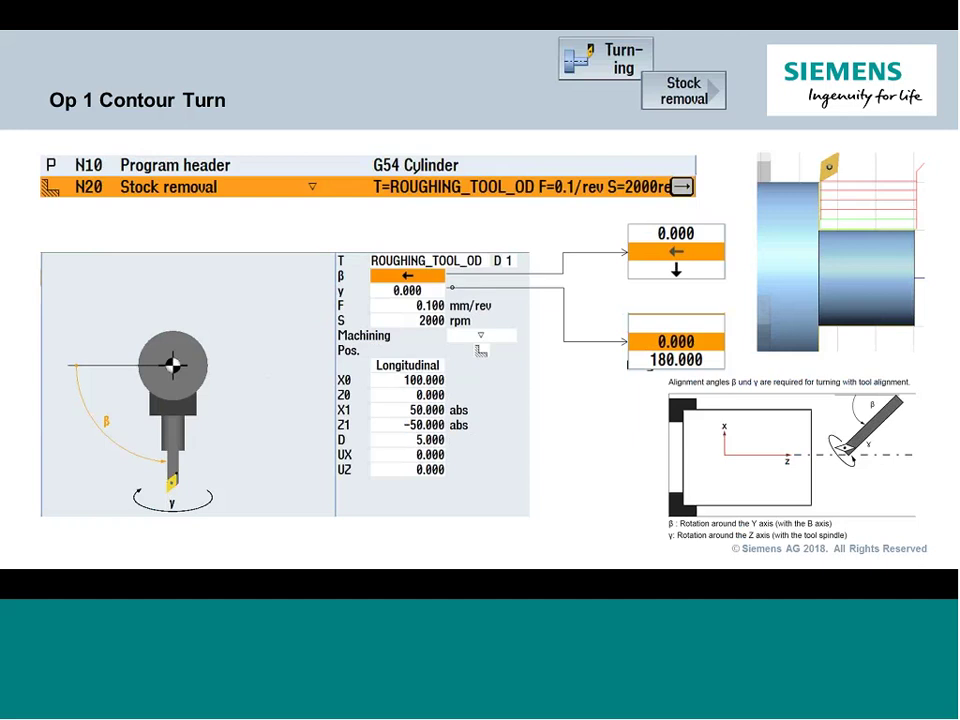